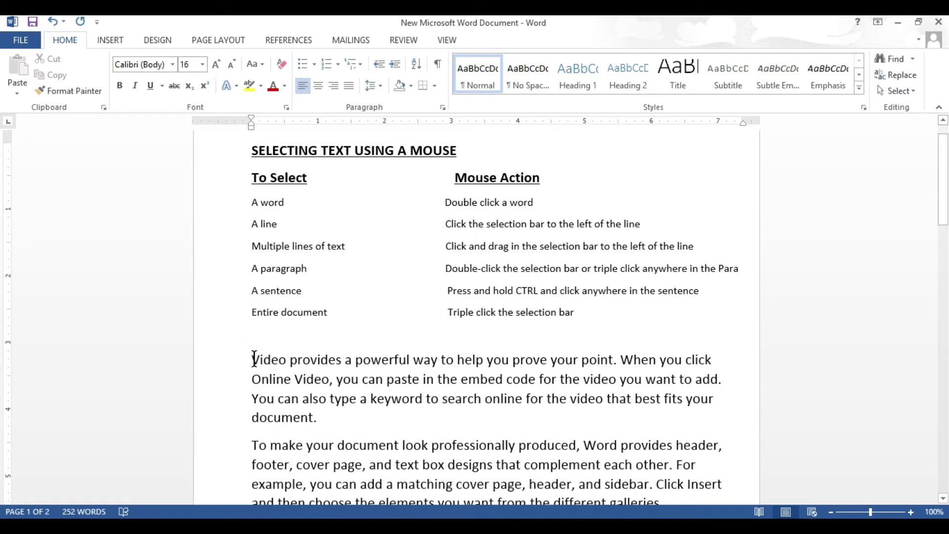
- Select the text from the start of the "Video provides" paragraph through "To make your" in the next paragraph
{"action": "left_click_drag", "start_coordinate": [256, 359], "coordinate": [331, 465]}
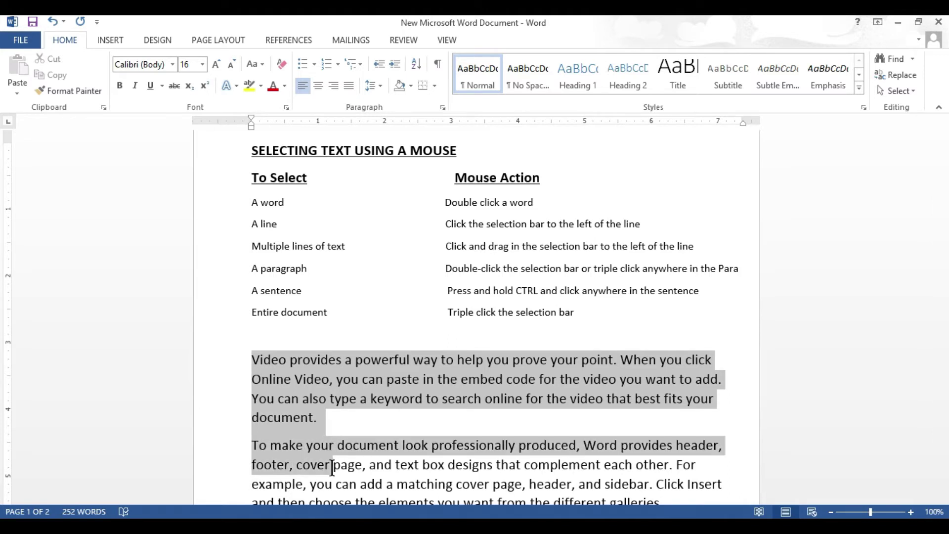
{"action": "left_click_drag", "start_coordinate": [332, 467], "coordinate": [338, 322]}
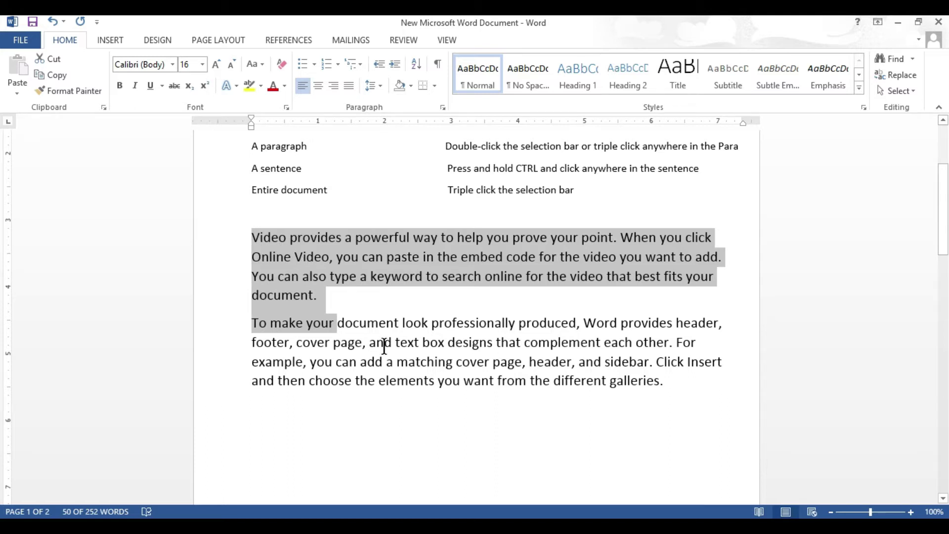
- Select only the first line of the "Video provides" paragraph and clear the selection
{"action": "left_click_drag", "start_coordinate": [945, 238], "coordinate": [944, 180]}
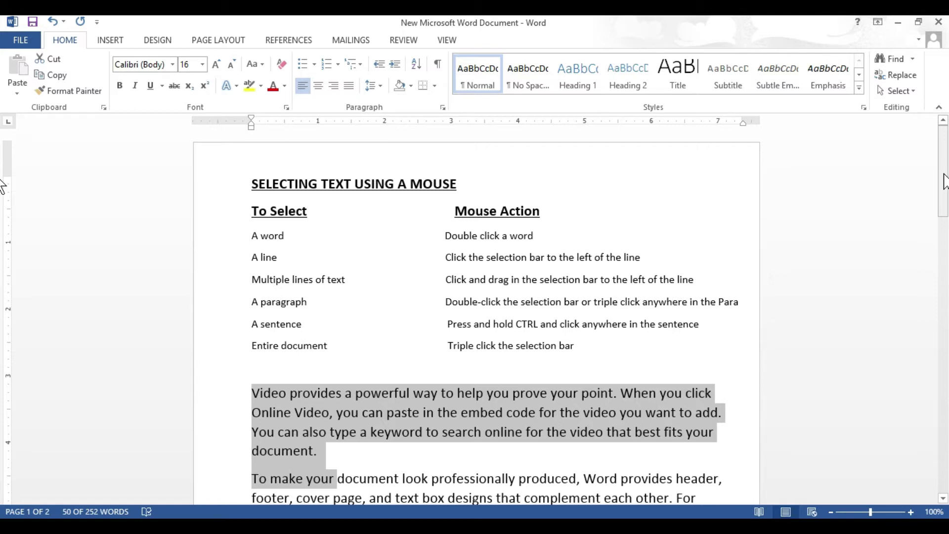
{"action": "left_click", "coordinate": [942, 500]}
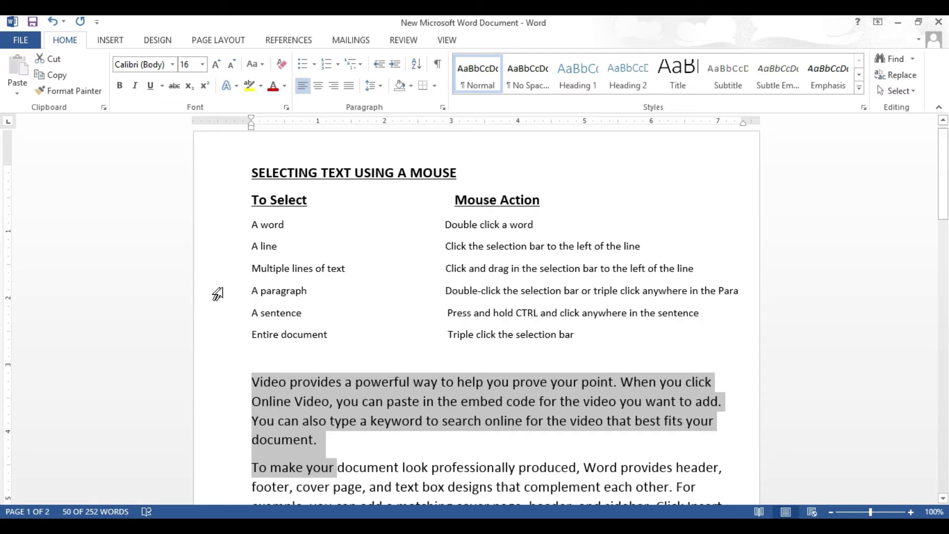
{"action": "left_click", "coordinate": [214, 389]}
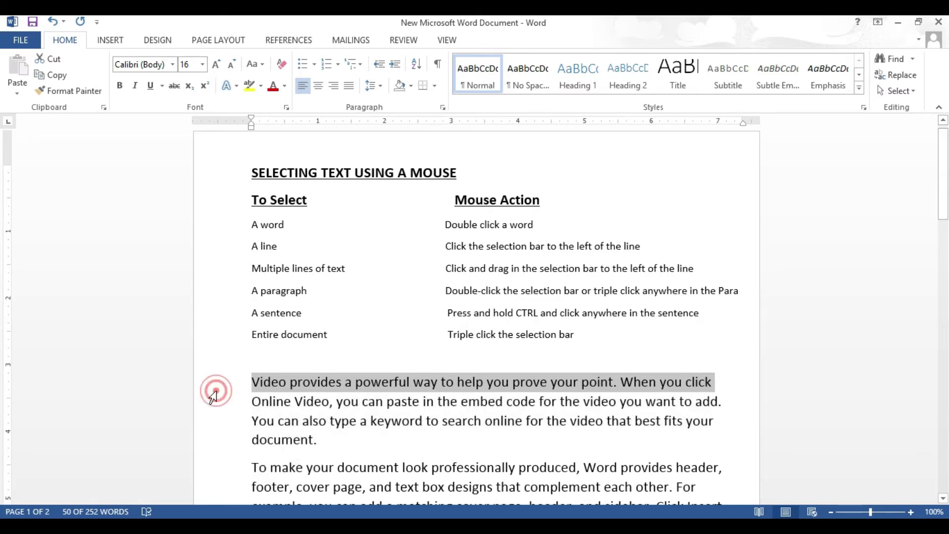
{"action": "left_click", "coordinate": [686, 354]}
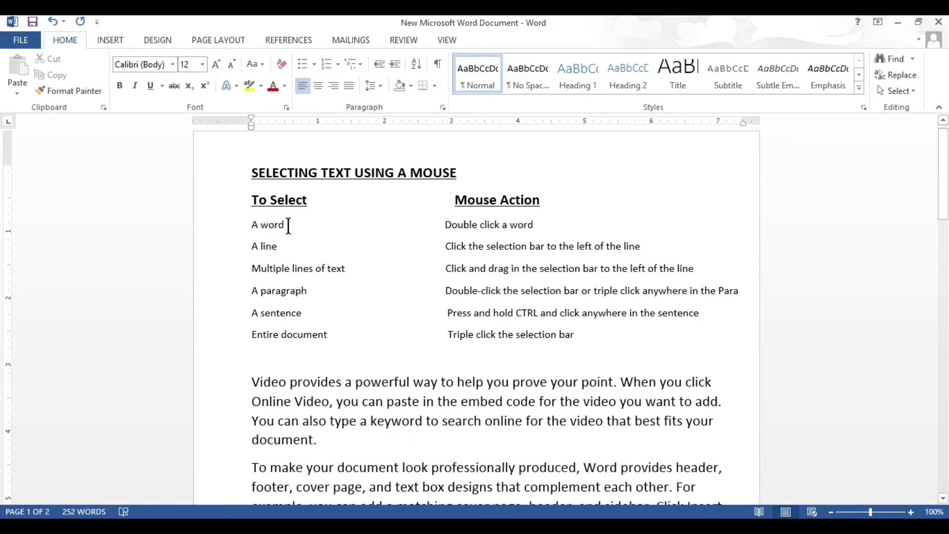
- Select the single word "Video" and, separately, the word "keyword" in the first body paragraph, and clear the selection
{"action": "double_click", "coordinate": [271, 383]}
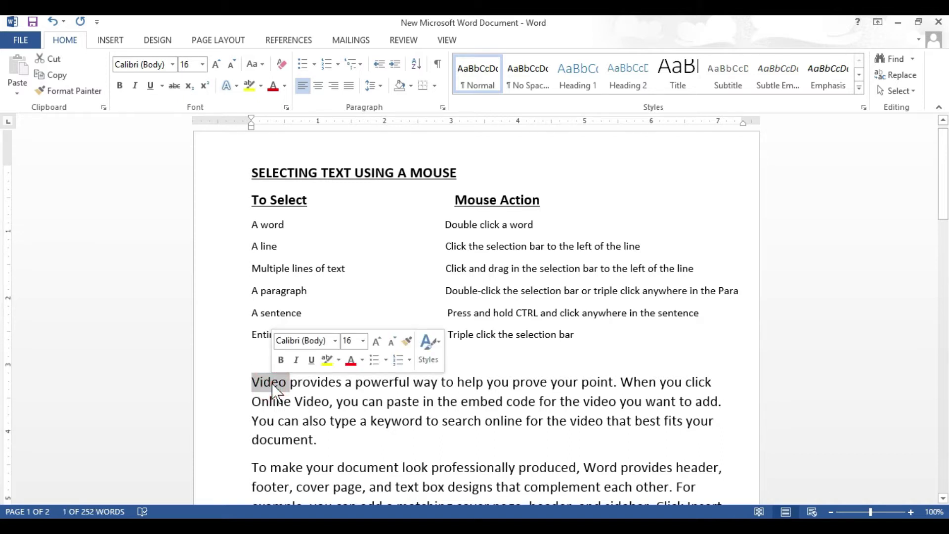
{"action": "left_click", "coordinate": [393, 421]}
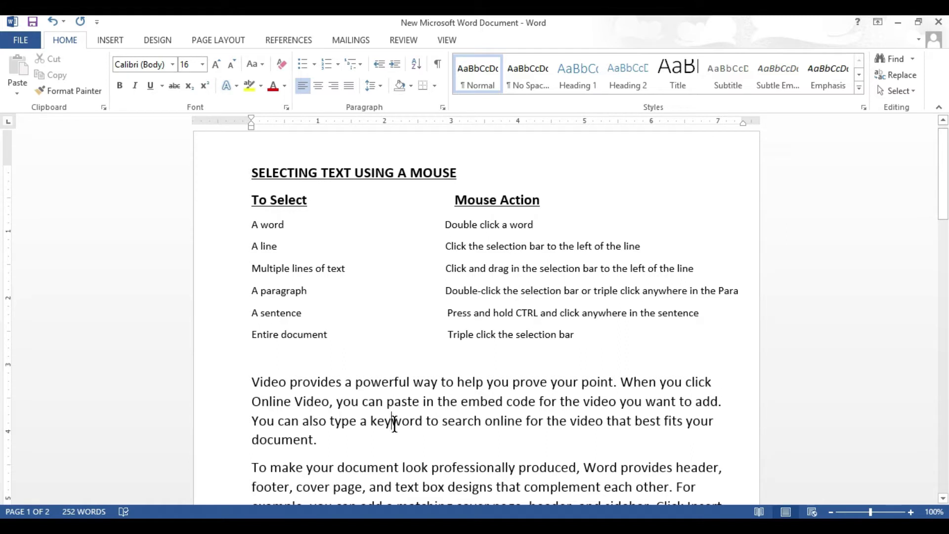
{"action": "double_click", "coordinate": [394, 423]}
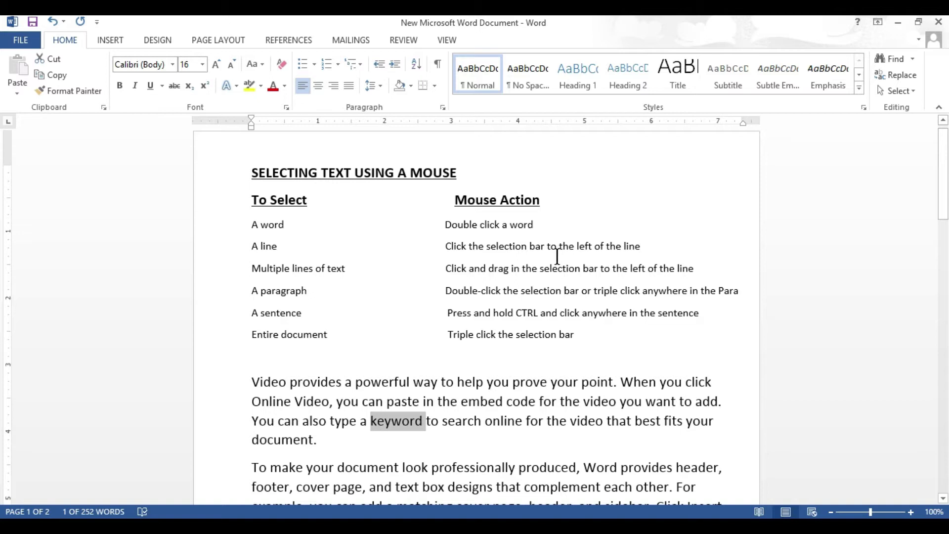
{"action": "left_click", "coordinate": [253, 381]}
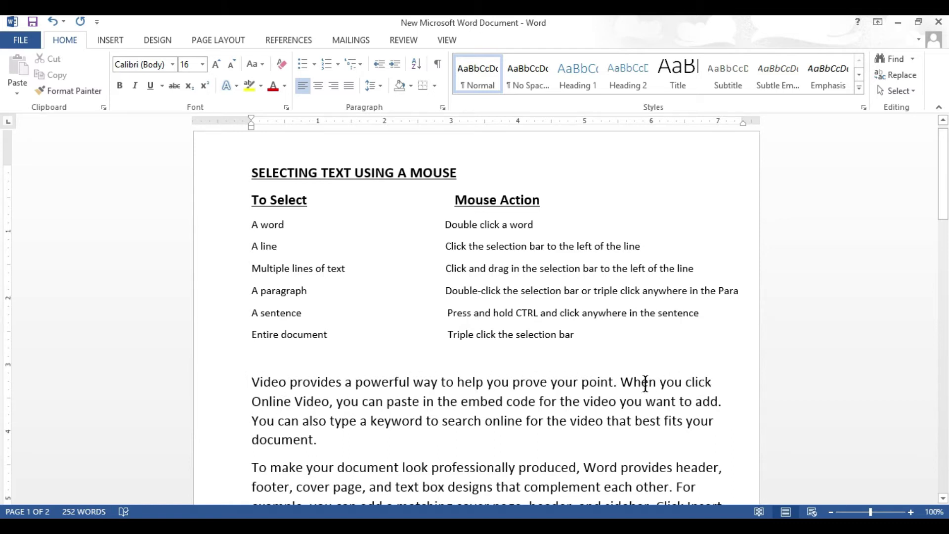
- Select single lines one after another: "Video provides…", "You can also type…" and "To make your document…"
{"action": "left_click", "coordinate": [219, 386]}
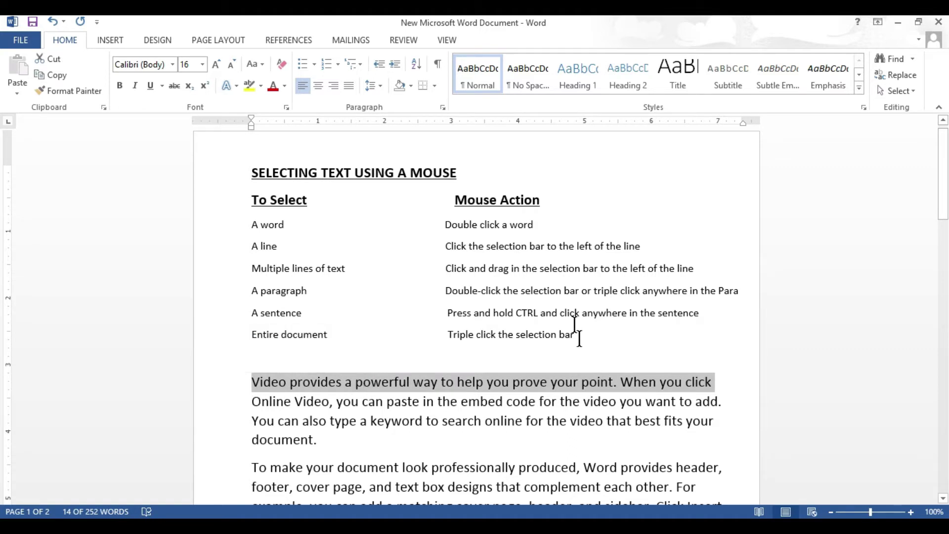
{"action": "left_click", "coordinate": [227, 428]}
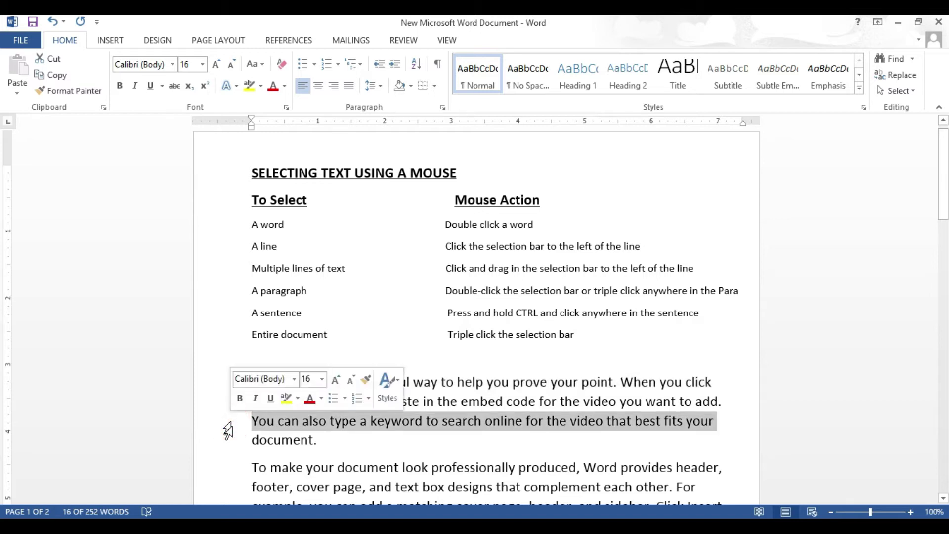
{"action": "left_click", "coordinate": [233, 474]}
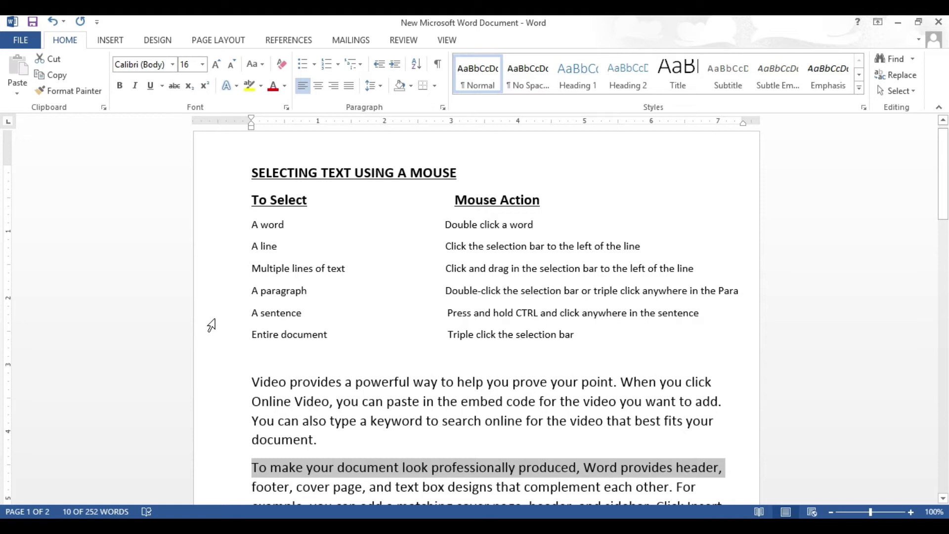
- Select multiple lines from "Video provides" through the end of the "To make your document" paragraph
{"action": "left_click", "coordinate": [224, 386]}
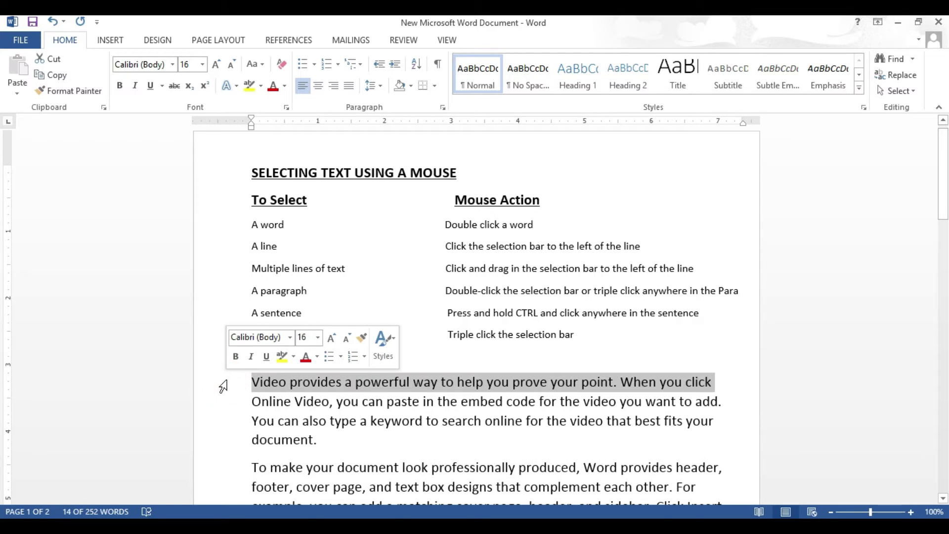
{"action": "left_click_drag", "start_coordinate": [224, 386], "coordinate": [233, 422]}
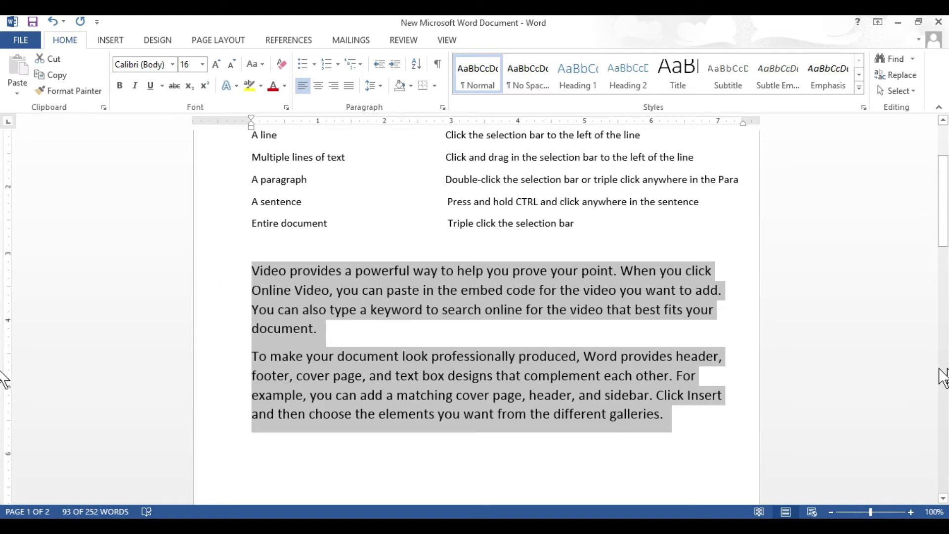
- Select the whole "Video provides" paragraph from the selection bar beside it and clear the selection
{"action": "left_click", "coordinate": [942, 216]}
{"action": "left_click_drag", "start_coordinate": [942, 216], "coordinate": [943, 176]}
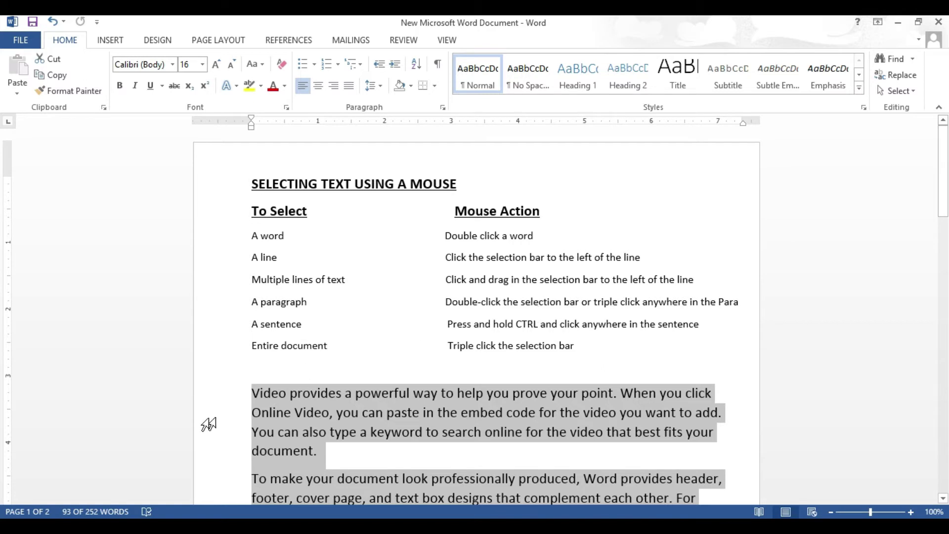
{"action": "left_click", "coordinate": [193, 412]}
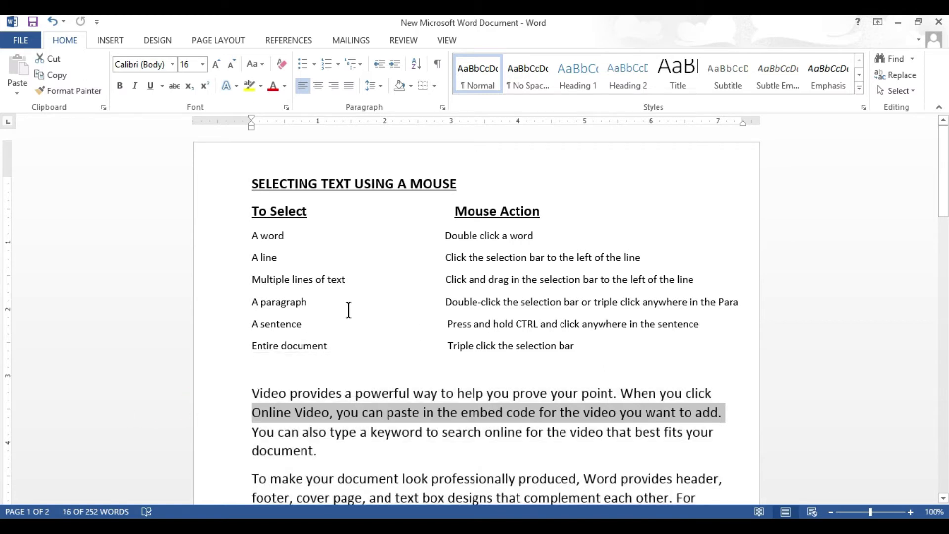
{"action": "left_click", "coordinate": [366, 307]}
{"action": "double_click", "coordinate": [225, 417]}
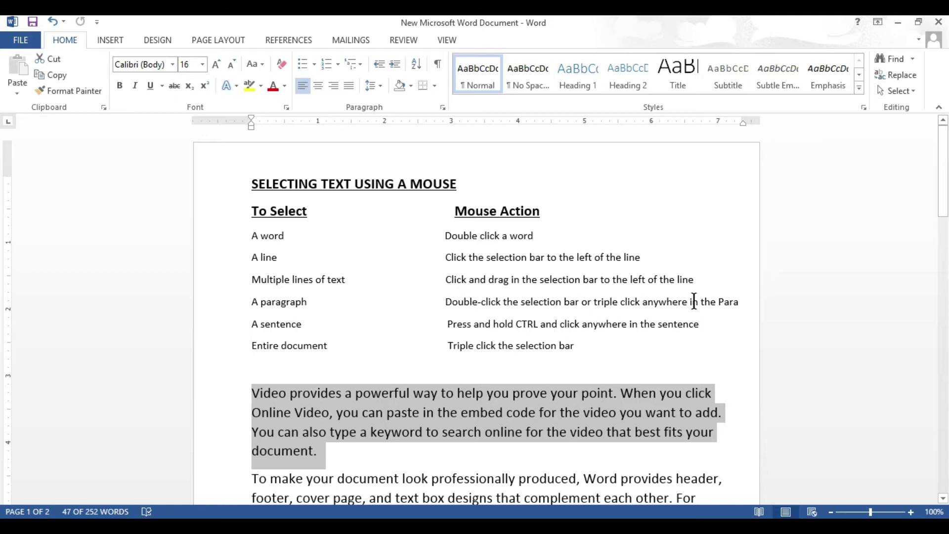
{"action": "left_click", "coordinate": [802, 378]}
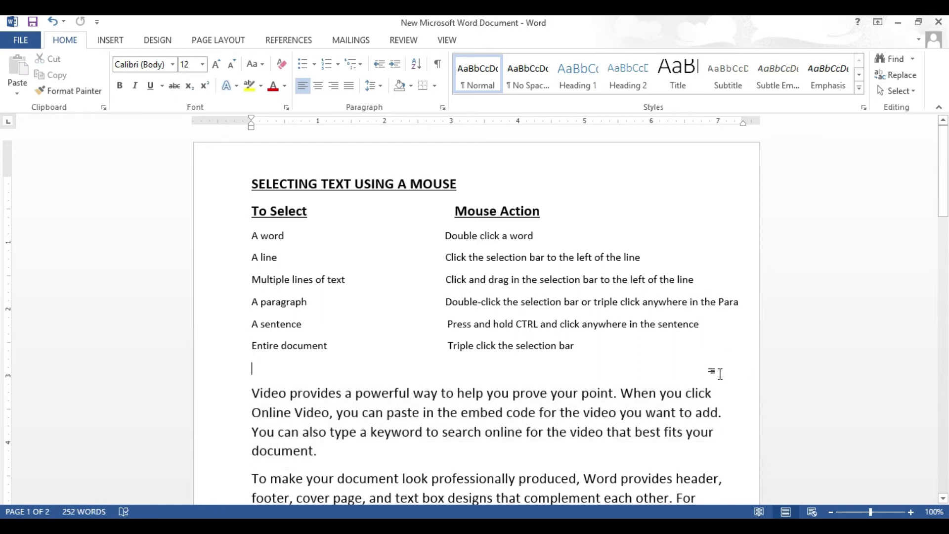
- Select the entire "Video provides" paragraph from a point inside its text
{"action": "triple_click", "coordinate": [530, 408]}
{"action": "double_click", "coordinate": [529, 408]}
{"action": "triple_click", "coordinate": [529, 408]}
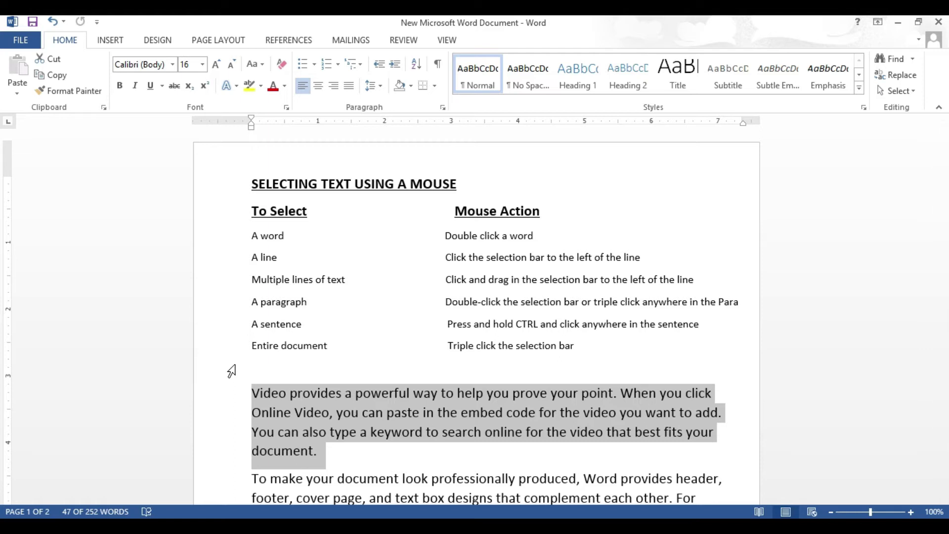
- Replace the paragraph selection with just the sentence "Video provides a powerful way to help you prove your point."
{"action": "left_click", "coordinate": [210, 396]}
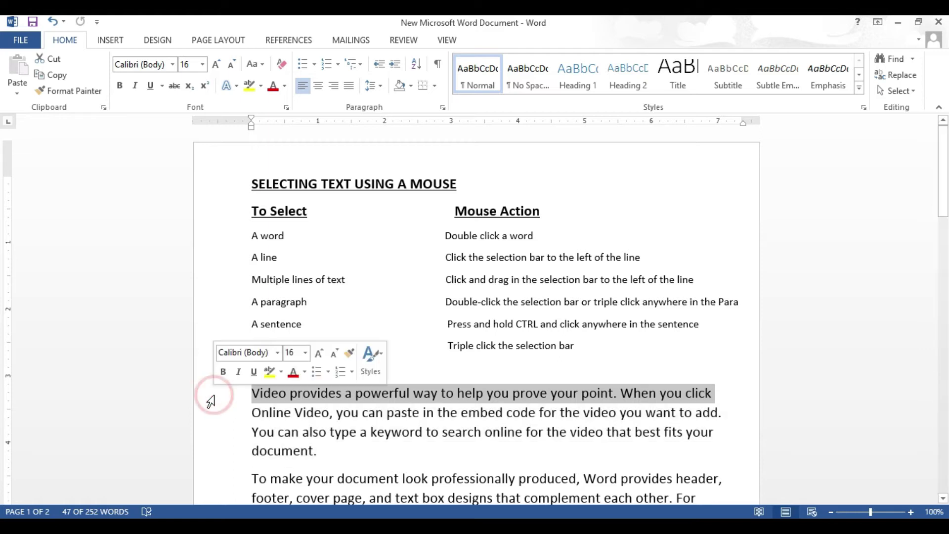
{"action": "left_click", "coordinate": [832, 318]}
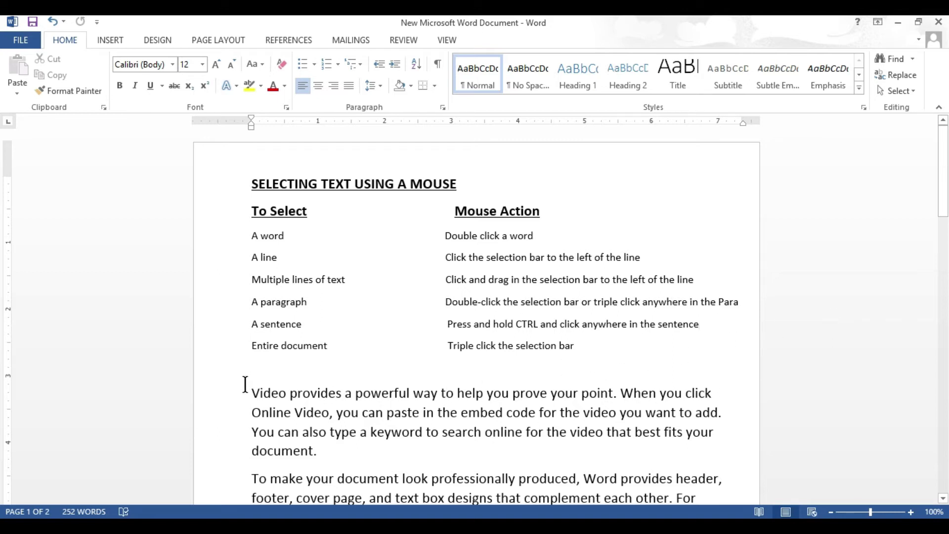
{"action": "left_click", "coordinate": [285, 396], "text": "ctrl"}
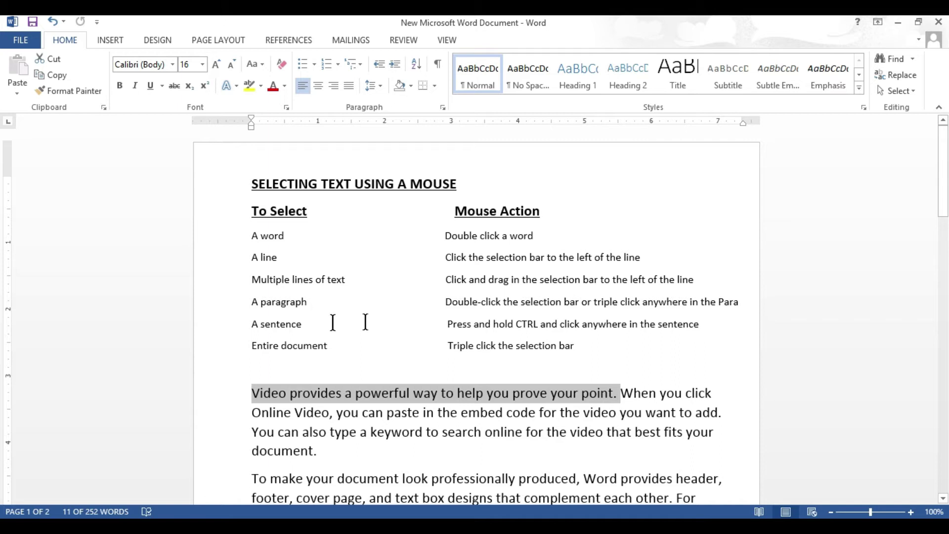
- Select the first body line for comparison, and select the full sentence "When you click Online Video… you want to add."
{"action": "left_click", "coordinate": [224, 401]}
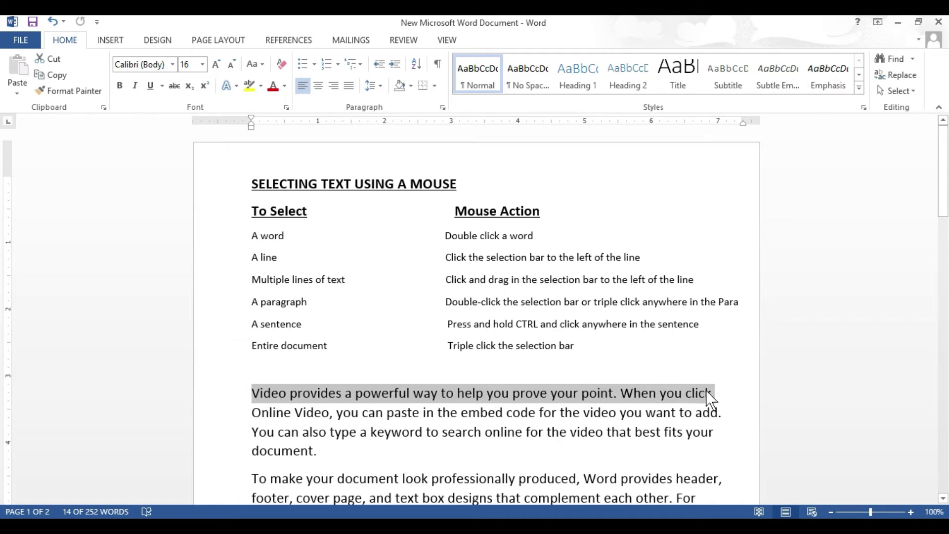
{"action": "left_click", "coordinate": [251, 488]}
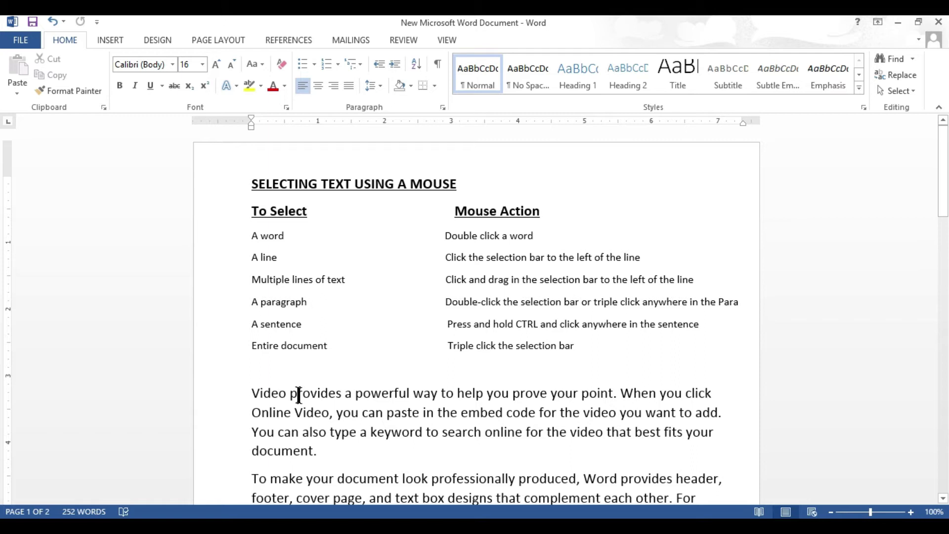
{"action": "left_click", "coordinate": [339, 413], "text": "ctrl"}
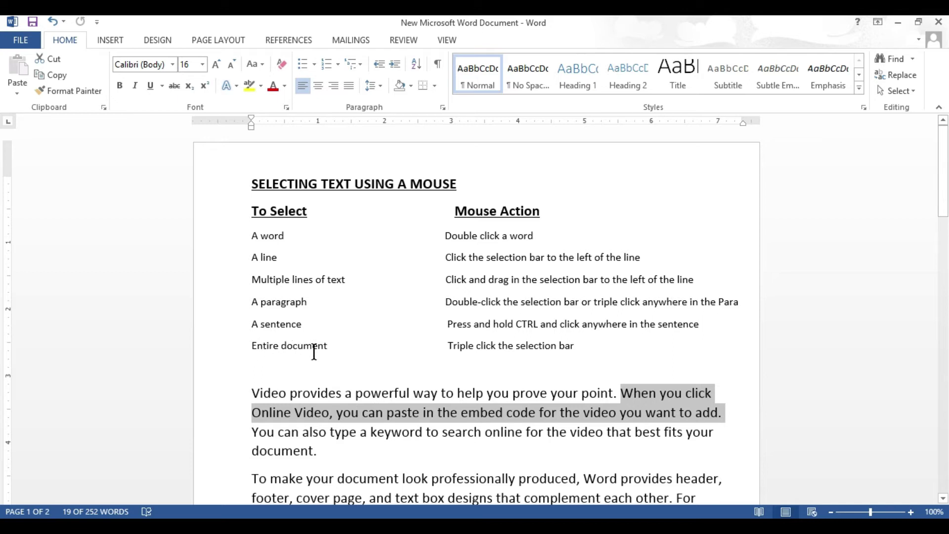
- Select the entire document from the selection bar and clear the selection
{"action": "left_click", "coordinate": [221, 411]}
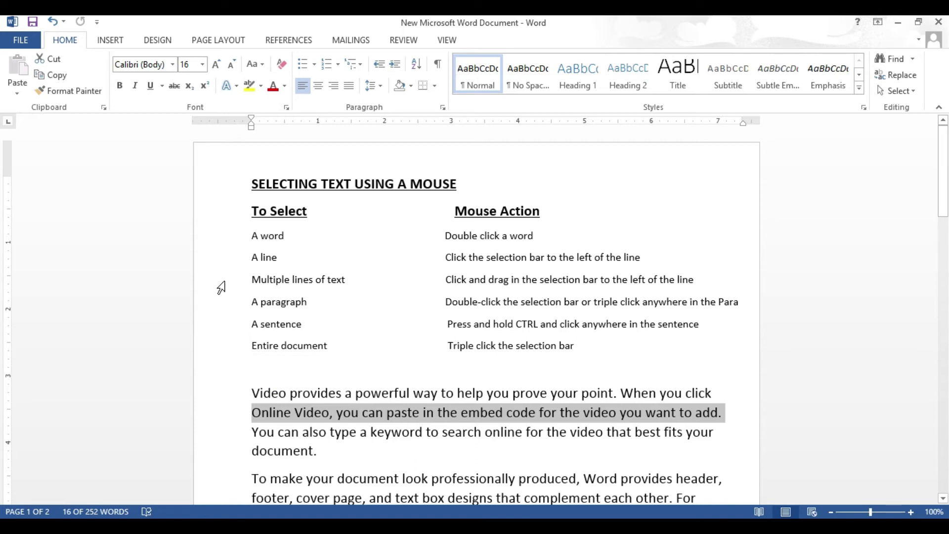
{"action": "left_click", "coordinate": [208, 268]}
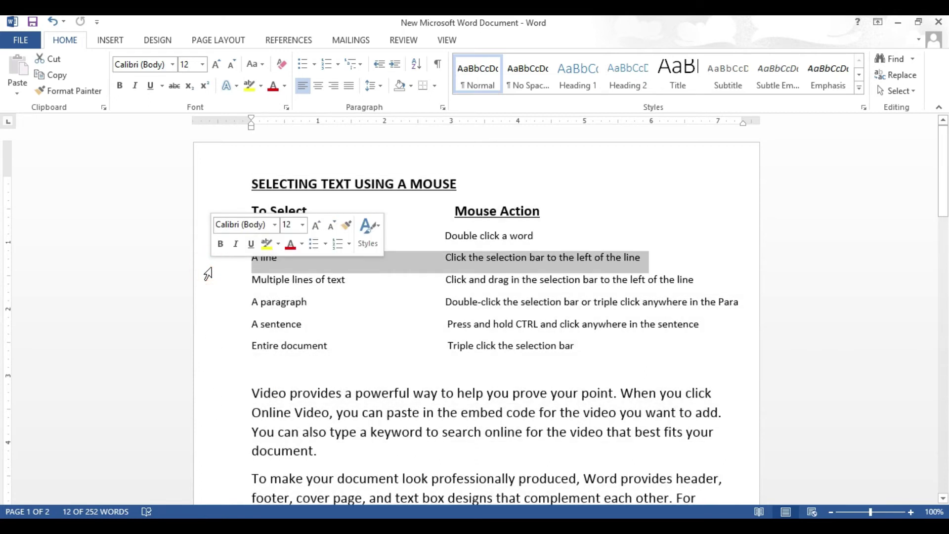
{"action": "triple_click", "coordinate": [208, 268]}
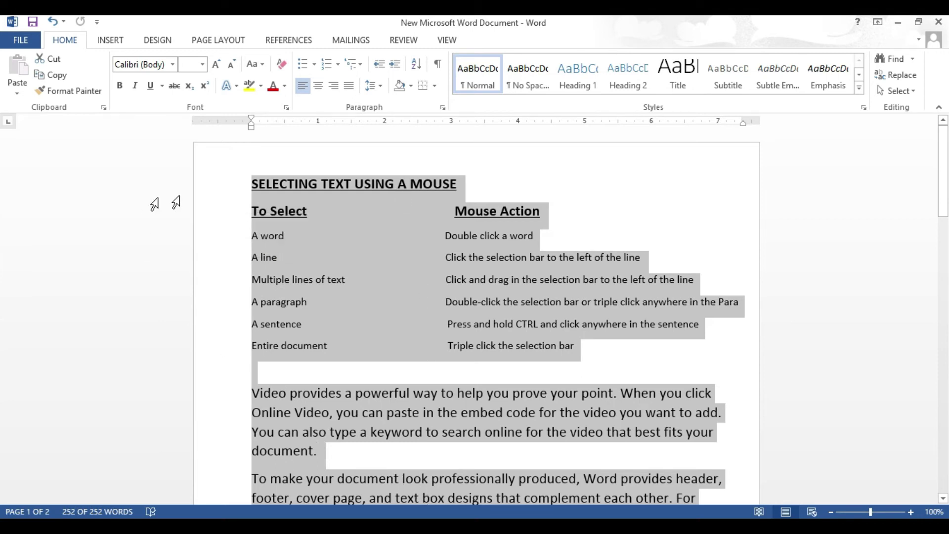
{"action": "left_click", "coordinate": [220, 345]}
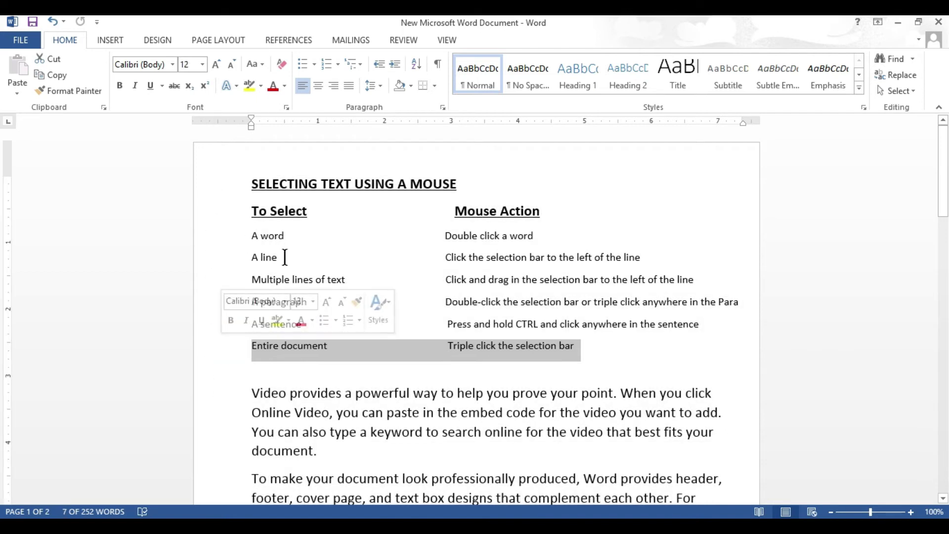
{"action": "left_click", "coordinate": [392, 278]}
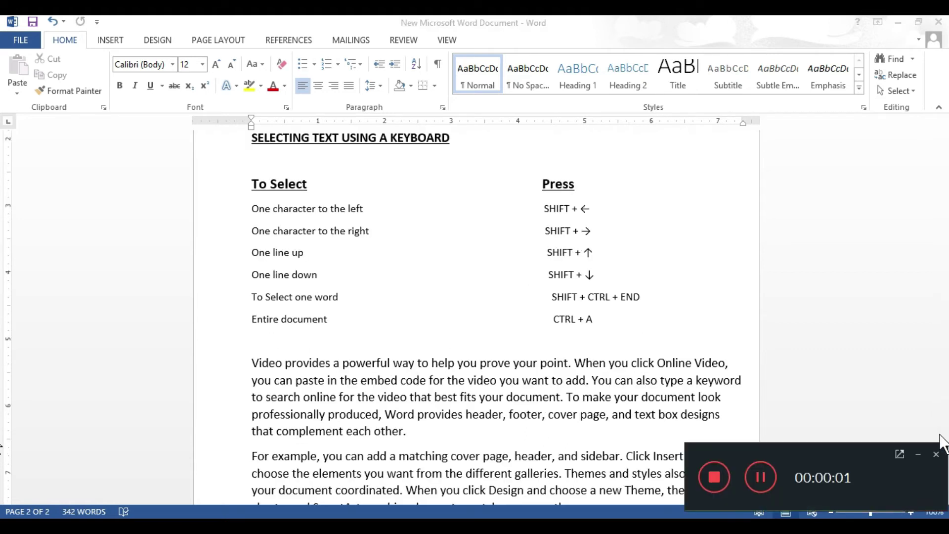
- Extend a selection leftward character by character from the start of "Entire document" to cover "+ CTRL + END" on the line above
{"action": "left_click", "coordinate": [917, 454]}
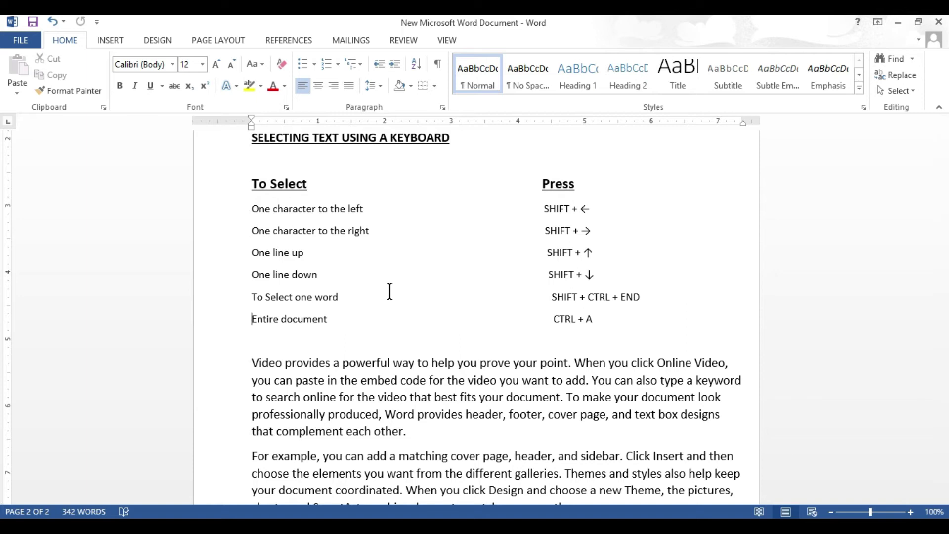
{"action": "key", "text": "shift+Left"}
{"action": "key", "text": "shift+Left"}
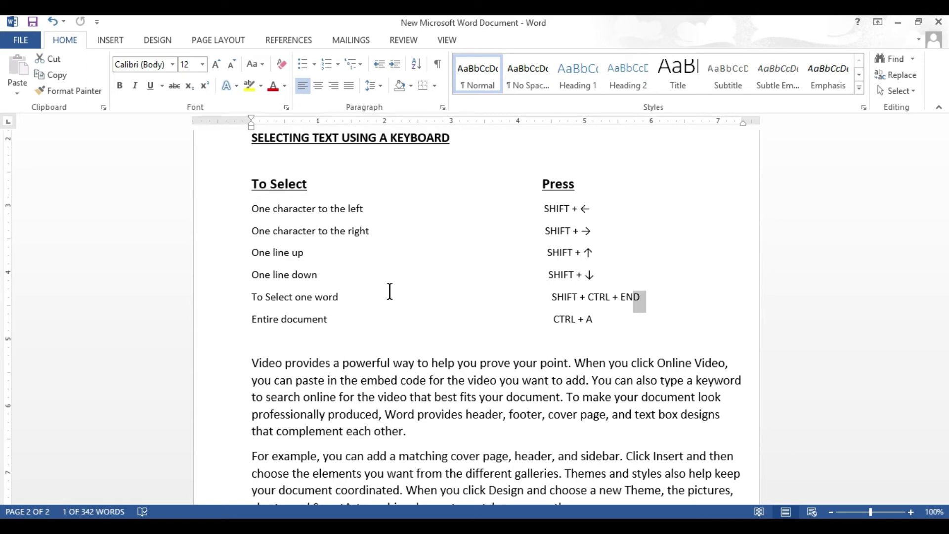
{"action": "key", "text": "shift+Left"}
{"action": "key", "text": "shift+Left"}
{"action": "key", "text": "shift+Left"}
{"action": "key", "text": "shift+Left"}
{"action": "key", "text": "shift+Left"}
{"action": "key", "text": "shift+Left"}
{"action": "key", "text": "shift+Left"}
{"action": "key", "text": "shift+Left"}
{"action": "key", "text": "shift+Left"}
{"action": "key", "text": "shift+Left"}
{"action": "key", "text": "shift+Left"}
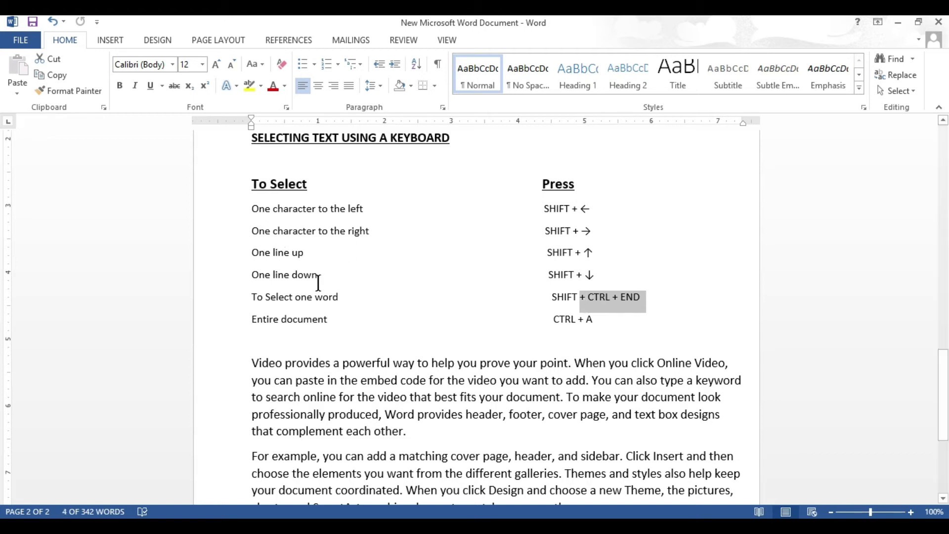
- Extend a selection rightward character by character from the end of "provides" to cover " a powerf" in the first body line
{"action": "left_click", "coordinate": [330, 363]}
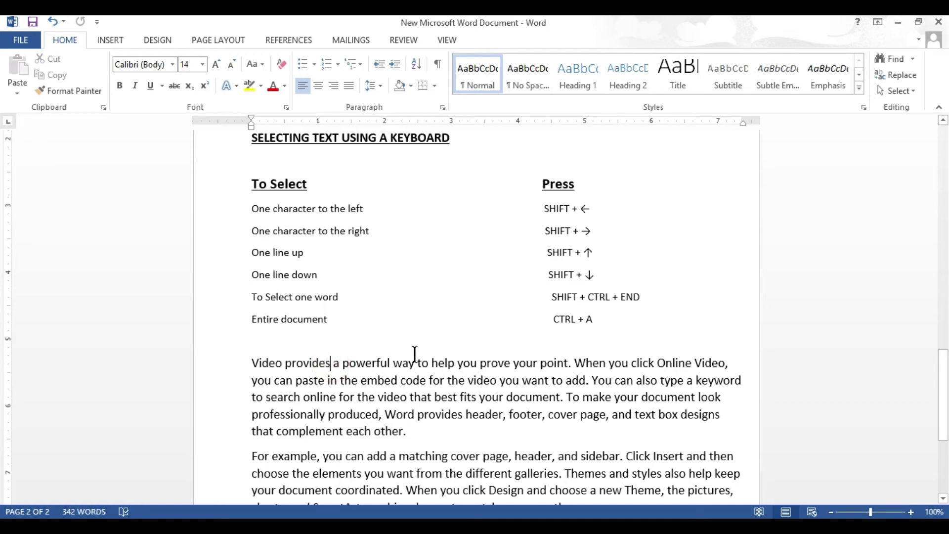
{"action": "key", "text": "shift+Right"}
{"action": "key", "text": "shift+Right"}
{"action": "key", "text": "shift+Right"}
{"action": "key", "text": "shift+Right"}
{"action": "key", "text": "shift+Right"}
{"action": "key", "text": "shift+Right"}
{"action": "key", "text": "shift+Right"}
{"action": "key", "text": "shift+Right"}
{"action": "key", "text": "shift+Right"}
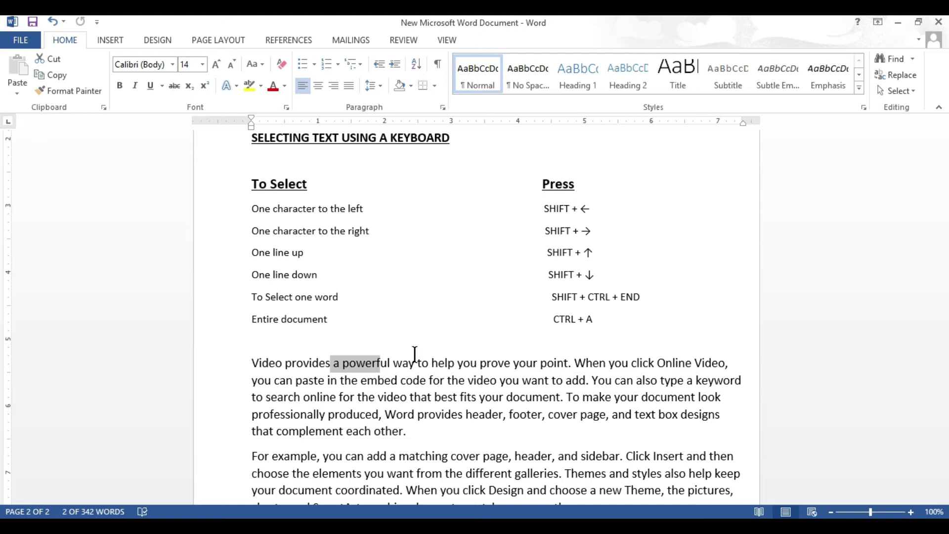
- Shrink and regrow the selection one character at a time, reducing it to the single space after "provides"
{"action": "key", "text": "shift+Left"}
{"action": "key", "text": "shift+Left"}
{"action": "key", "text": "shift+Left"}
{"action": "key", "text": "shift+Right"}
{"action": "key", "text": "shift+Right"}
{"action": "key", "text": "shift+Right"}
{"action": "key", "text": "shift+Left"}
{"action": "key", "text": "shift+Left"}
{"action": "key", "text": "shift+Left"}
{"action": "key", "text": "shift+Left"}
{"action": "key", "text": "shift+Left"}
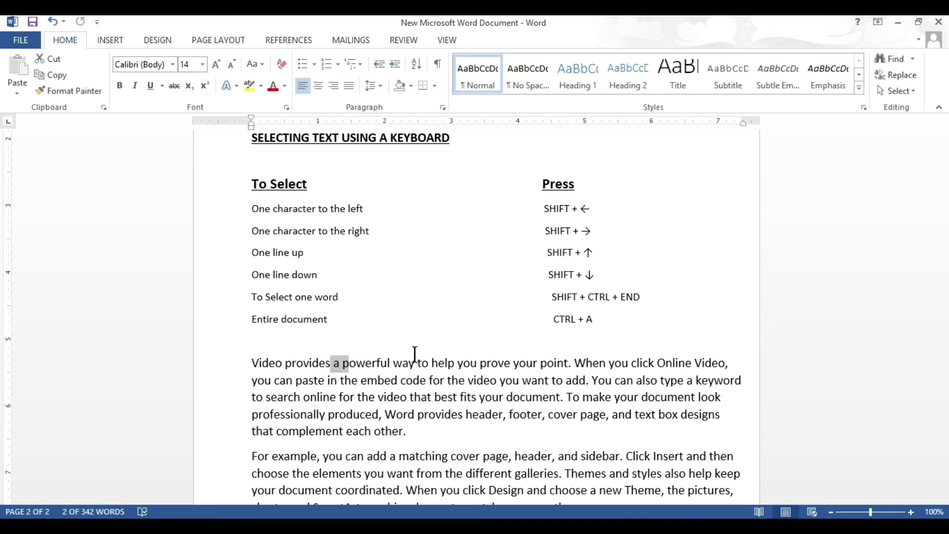
{"action": "key", "text": "shift+Left"}
{"action": "key", "text": "shift+Left"}
{"action": "key", "text": "shift+Left"}
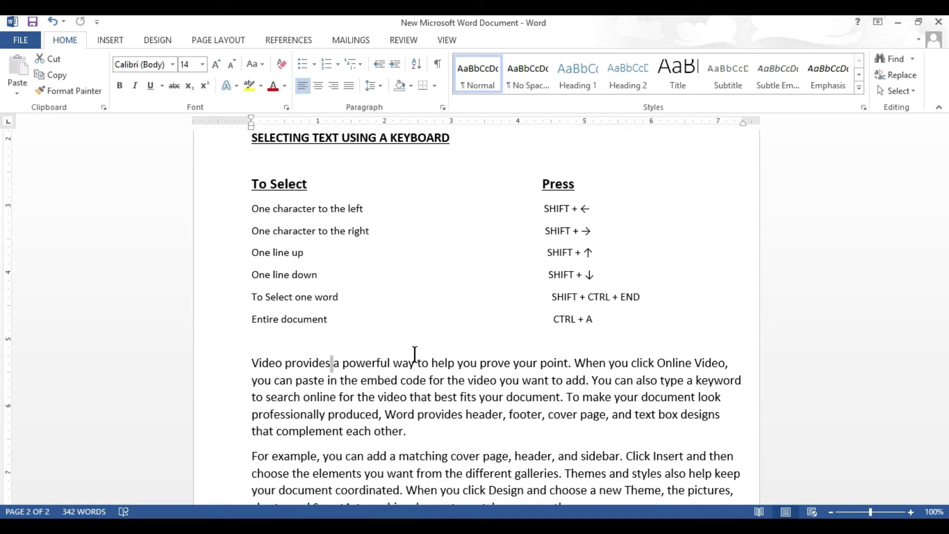
- Move the selection past its starting point and extend it leftward character by character to cover "o provides"
{"action": "key", "text": "shift+Left"}
{"action": "key", "text": "shift+Left"}
{"action": "key", "text": "shift+Left"}
{"action": "key", "text": "shift+Left"}
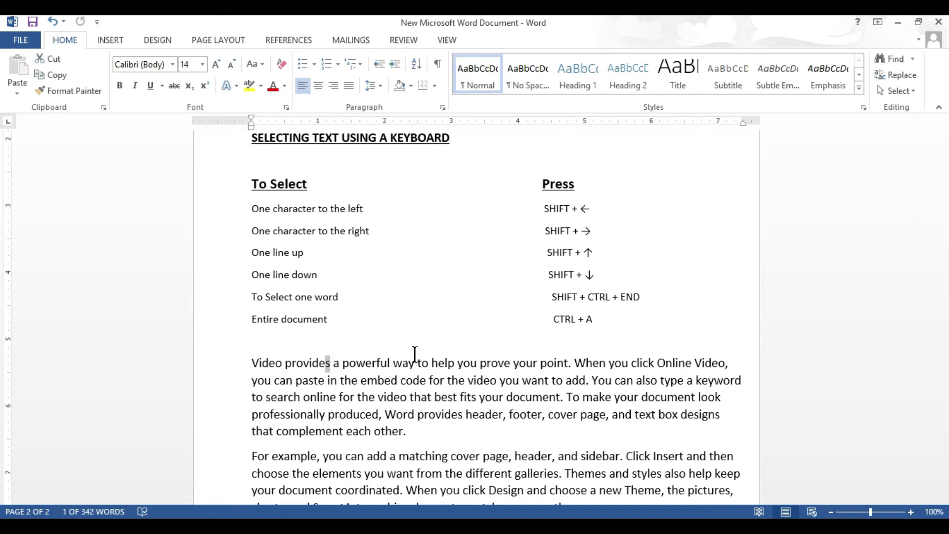
{"action": "key", "text": "shift+Left"}
{"action": "key", "text": "shift+Left"}
{"action": "key", "text": "shift+Left"}
{"action": "key", "text": "shift+Left"}
{"action": "key", "text": "shift+Left"}
{"action": "key", "text": "shift+Left"}
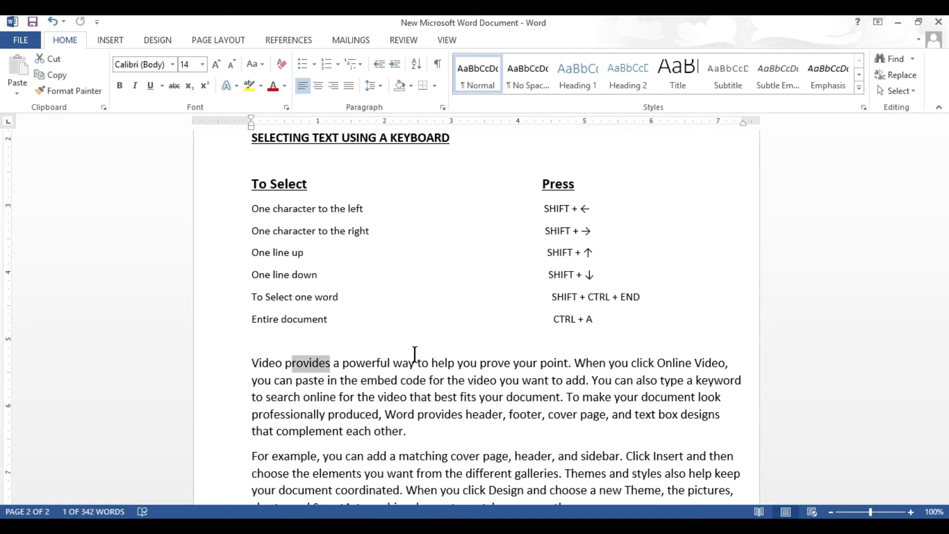
{"action": "key", "text": "shift+Left"}
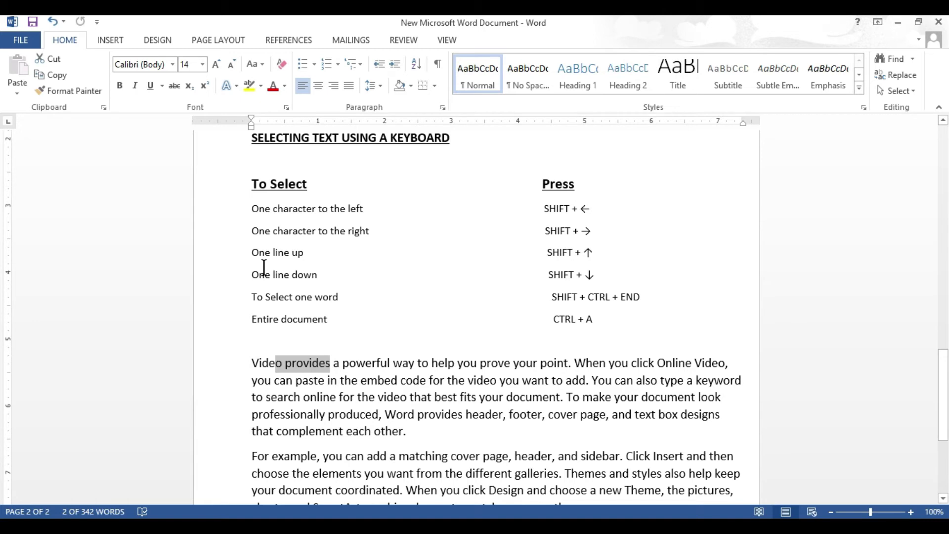
- From inside the word "embed", select one line up, and from the same point select one line down instead
{"action": "left_click", "coordinate": [370, 382]}
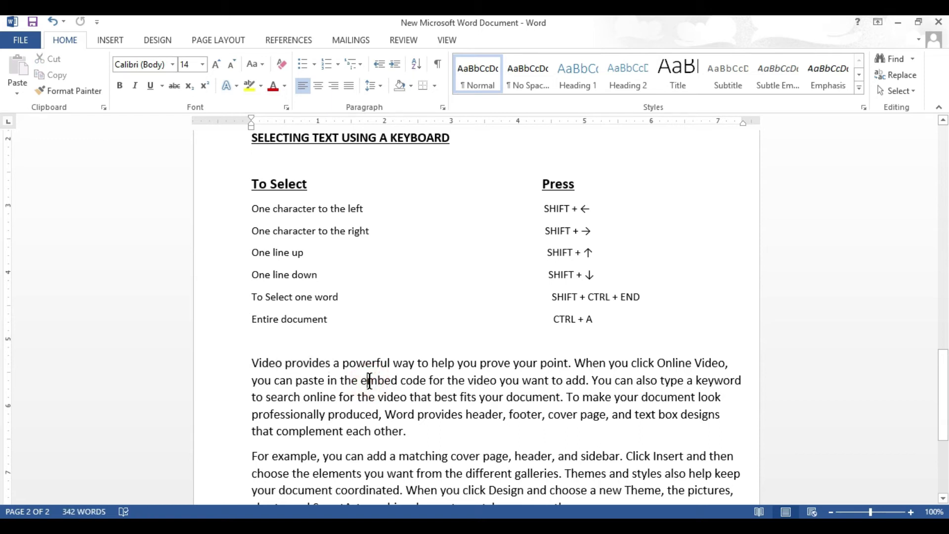
{"action": "key", "text": "shift+Up"}
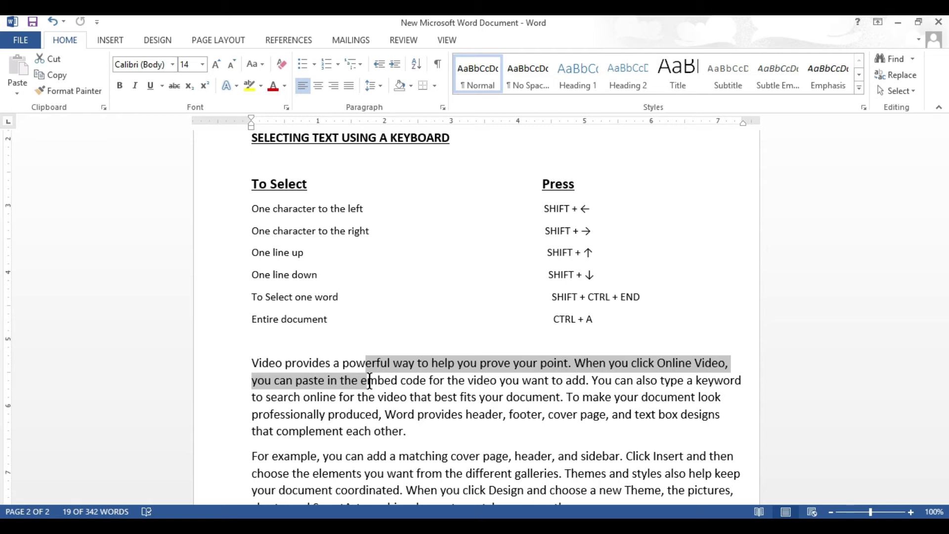
{"action": "left_click", "coordinate": [370, 381]}
{"action": "key", "text": "shift+Down"}
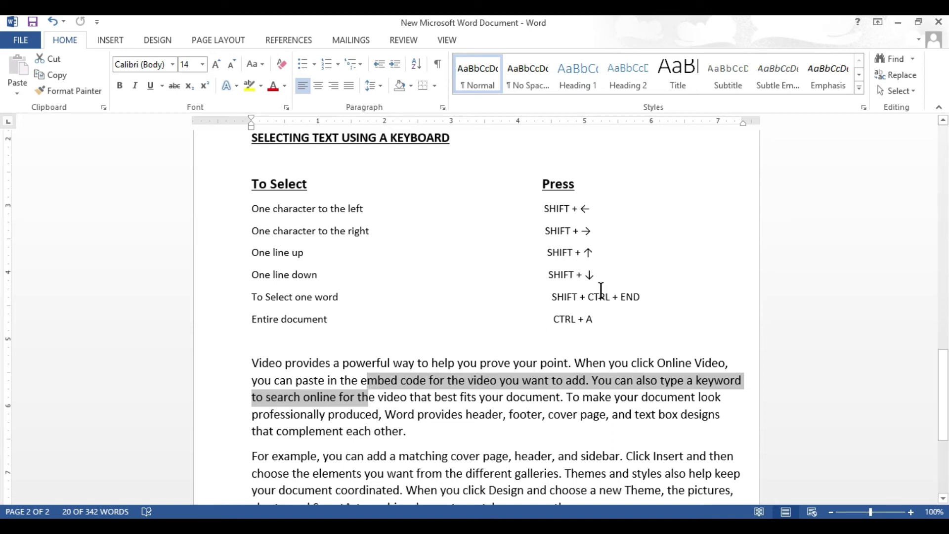
- Select word by word from the start of "prove" in the first body line through "embed" on the second line
{"action": "left_click", "coordinate": [478, 365]}
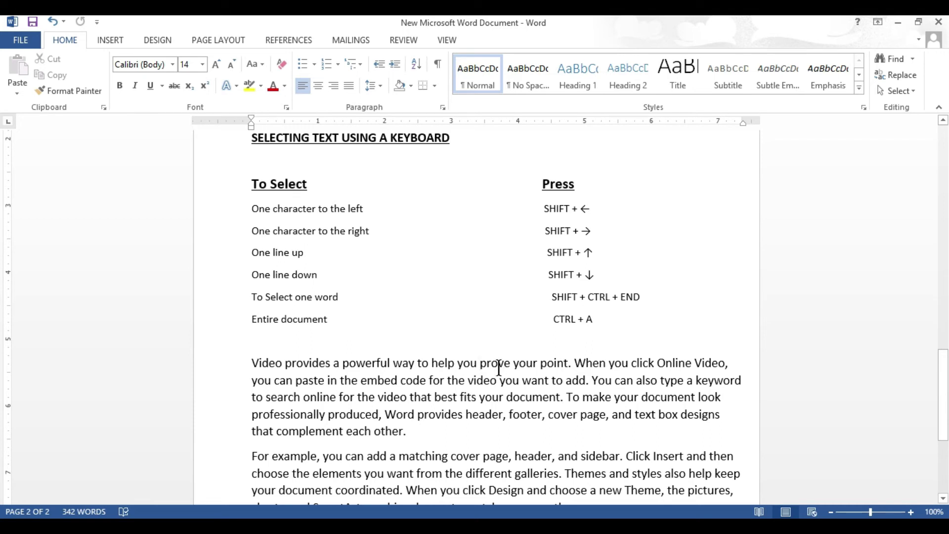
{"action": "key", "text": "ctrl+shift+Right"}
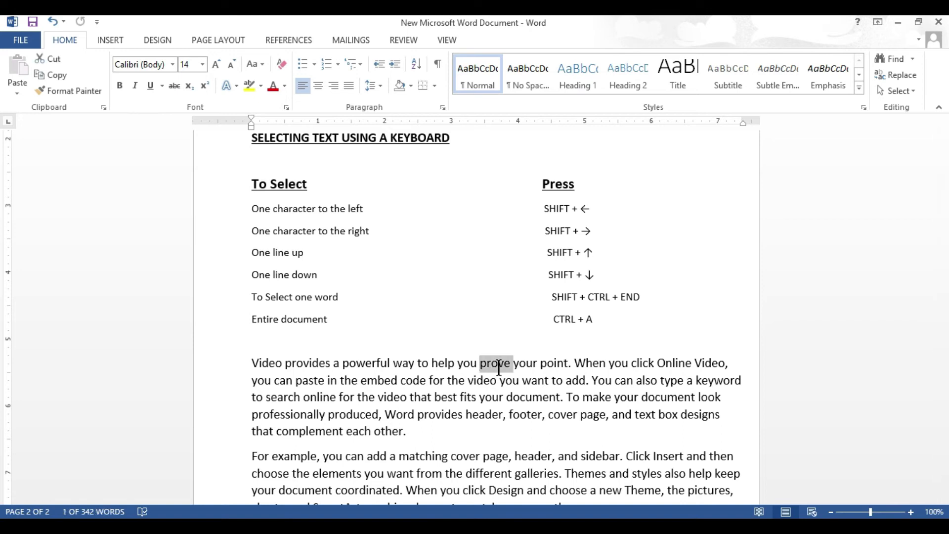
{"action": "key", "text": "ctrl+shift+Right"}
{"action": "key", "text": "ctrl+shift+Right"}
{"action": "key", "text": "ctrl+shift+Right"}
{"action": "key", "text": "ctrl+shift+Right"}
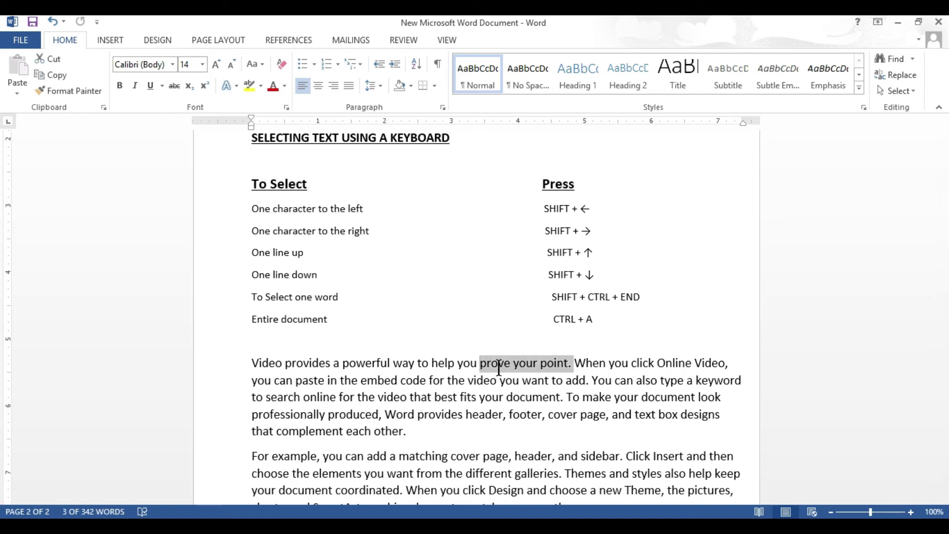
{"action": "key", "text": "ctrl+shift+Right"}
{"action": "key", "text": "ctrl+shift+Right"}
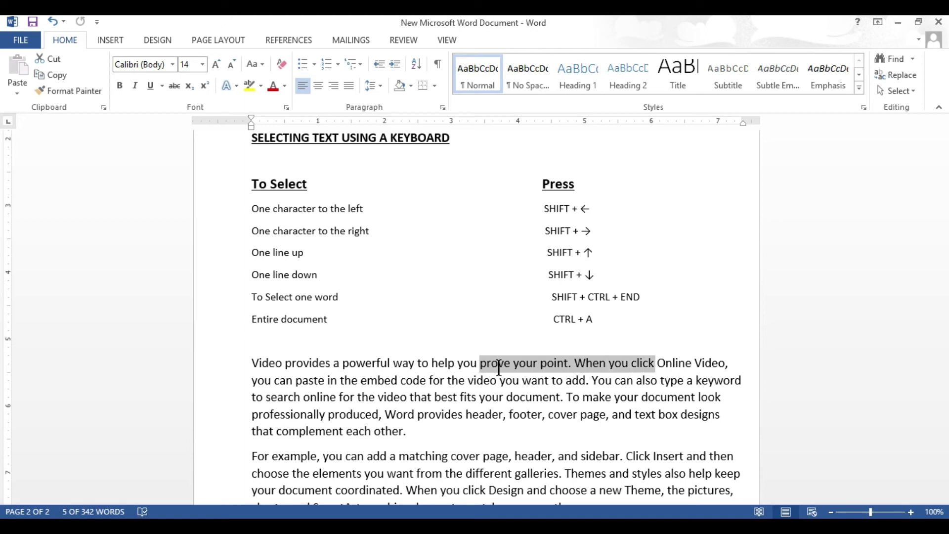
{"action": "key", "text": "ctrl+shift+Right"}
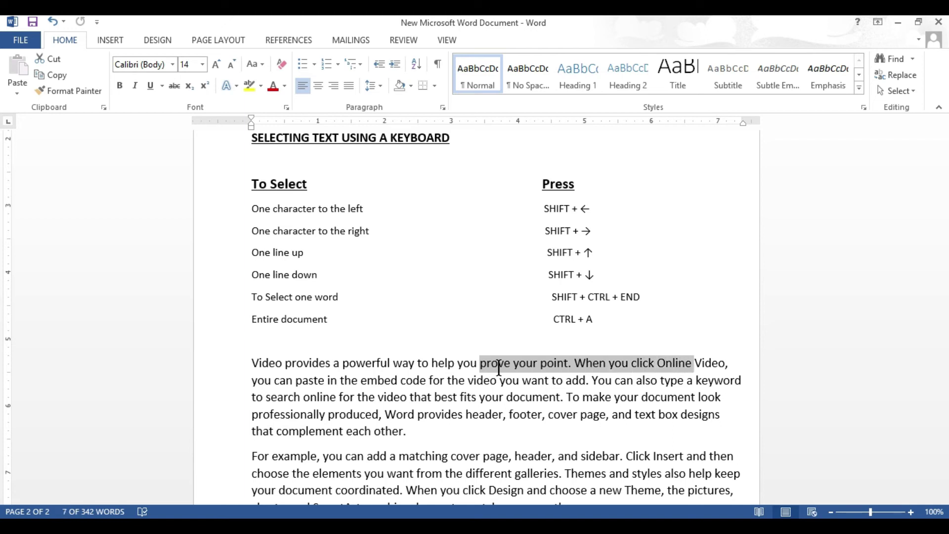
{"action": "key", "text": "ctrl+shift+Right"}
{"action": "key", "text": "ctrl+shift+Right"}
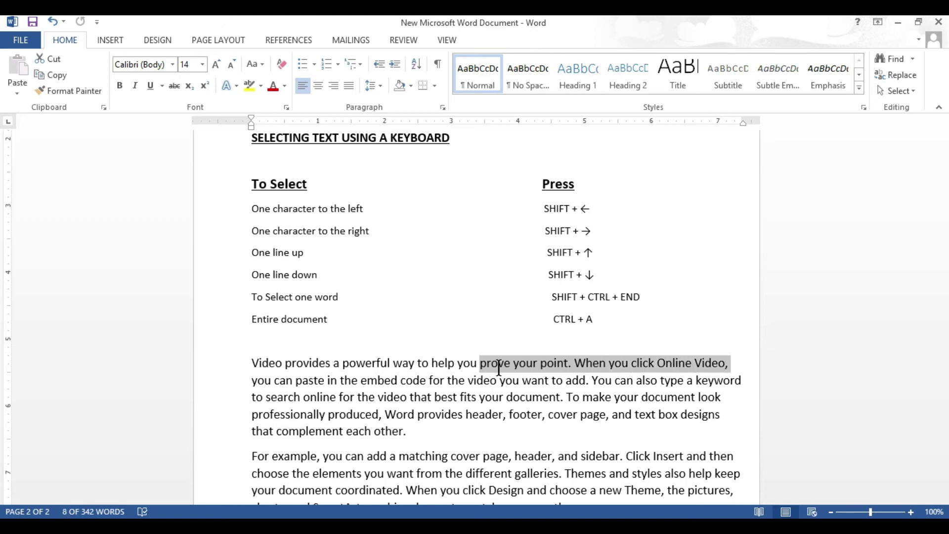
{"action": "key", "text": "ctrl+shift+Right"}
{"action": "key", "text": "ctrl+shift+Right"}
{"action": "key", "text": "ctrl+shift+Right"}
{"action": "key", "text": "ctrl+shift+Right"}
{"action": "key", "text": "ctrl+shift+Right"}
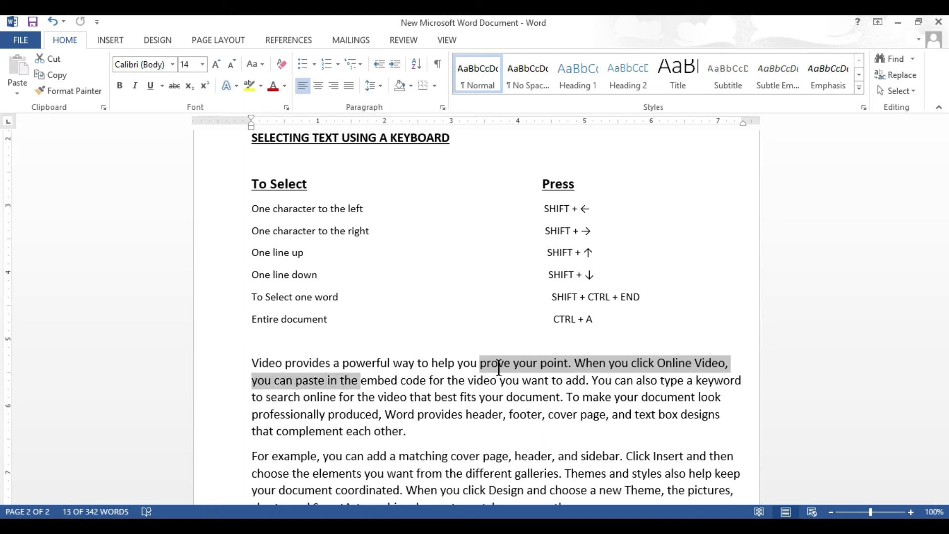
{"action": "key", "text": "ctrl+shift+Right"}
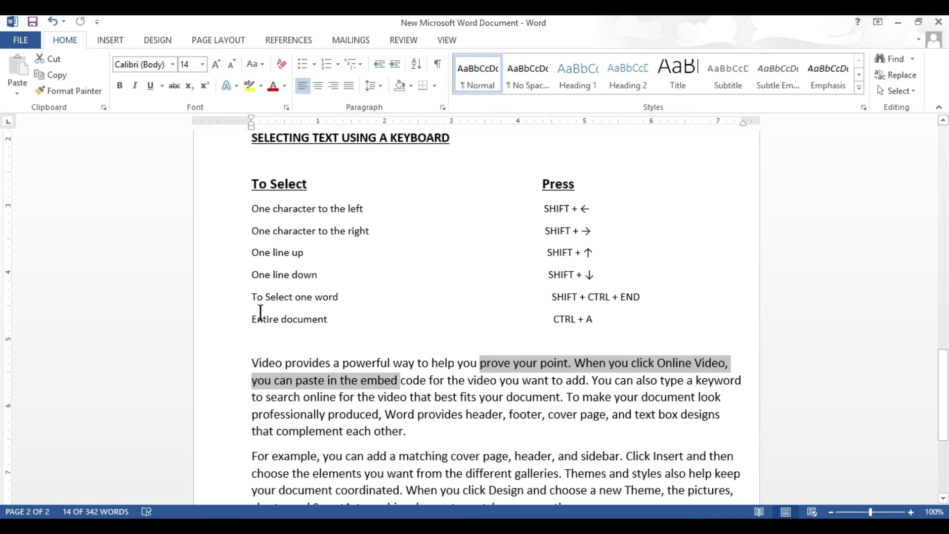
- Select the entire document from the blank line above the body text, and clear the selection
{"action": "left_click", "coordinate": [390, 349]}
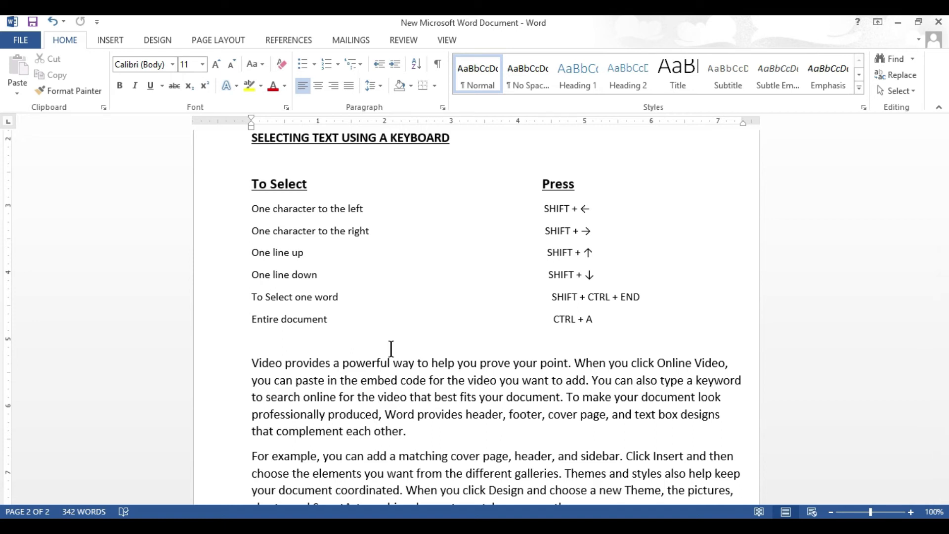
{"action": "key", "text": "ctrl+a"}
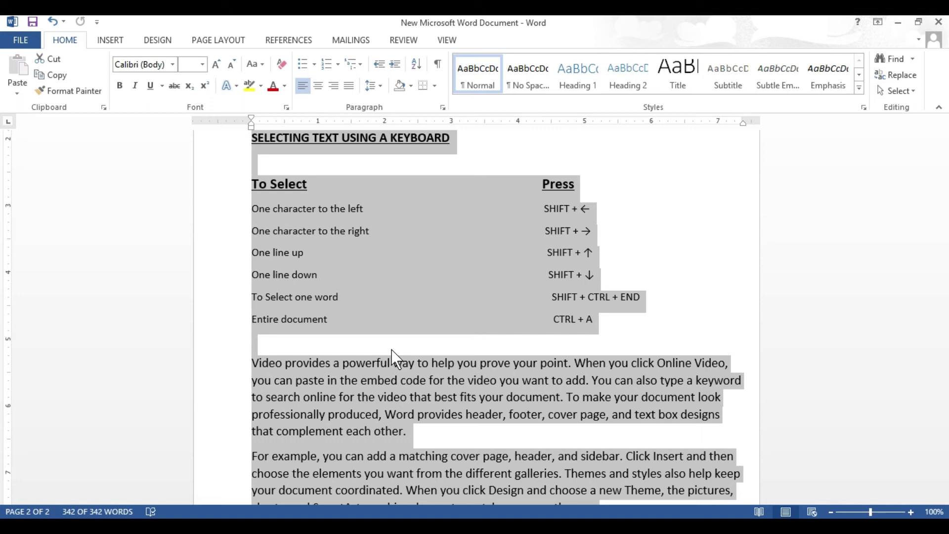
{"action": "left_click", "coordinate": [637, 200]}
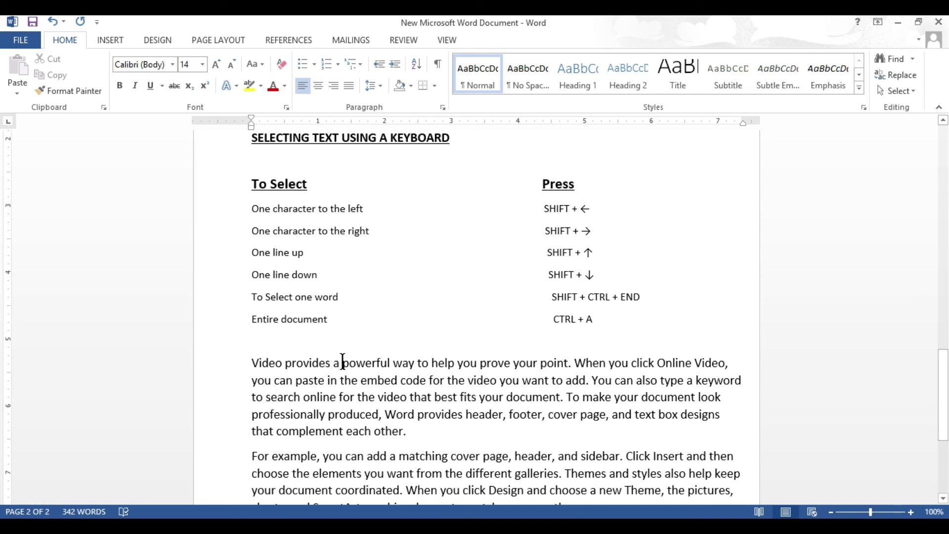
- Insert the word "hello" between "powerful" and "way" in the first body line
{"action": "left_click", "coordinate": [394, 363]}
{"action": "type", "text": "hello"}
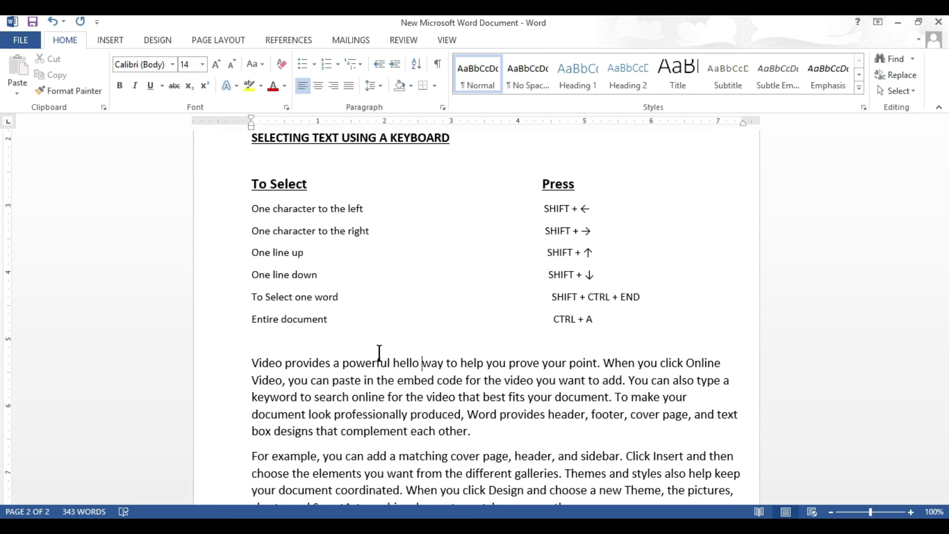
- Enable the Overtype indicator on the status bar
{"action": "right_click", "coordinate": [292, 516]}
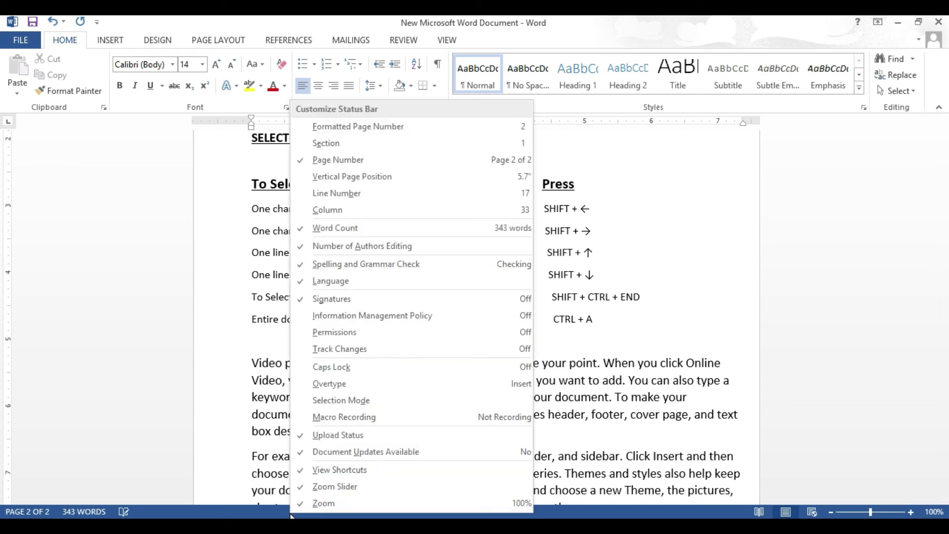
{"action": "left_click", "coordinate": [161, 512]}
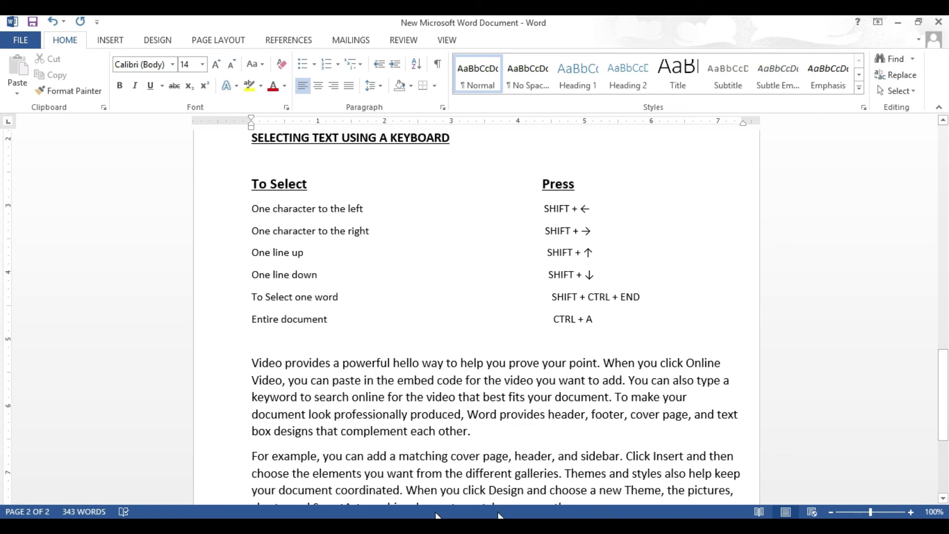
{"action": "right_click", "coordinate": [203, 514]}
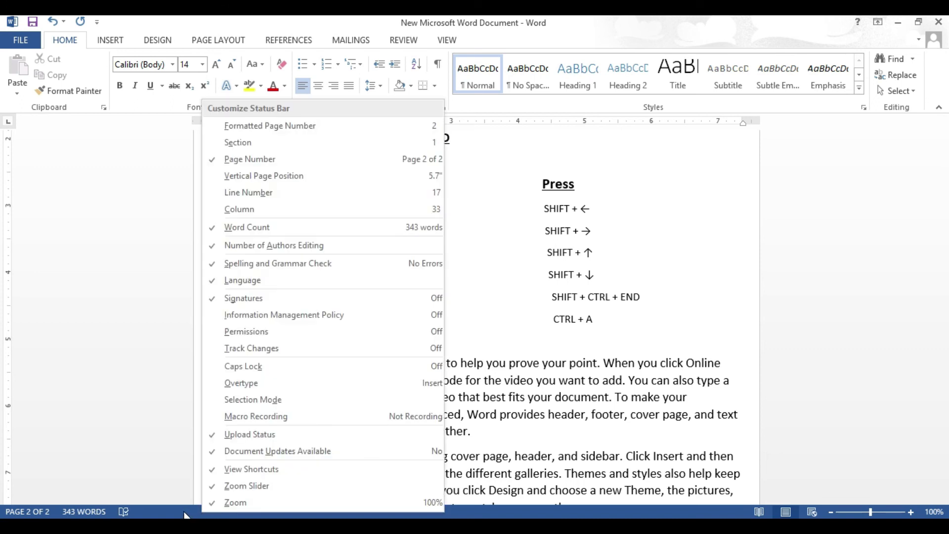
{"action": "left_click", "coordinate": [257, 384]}
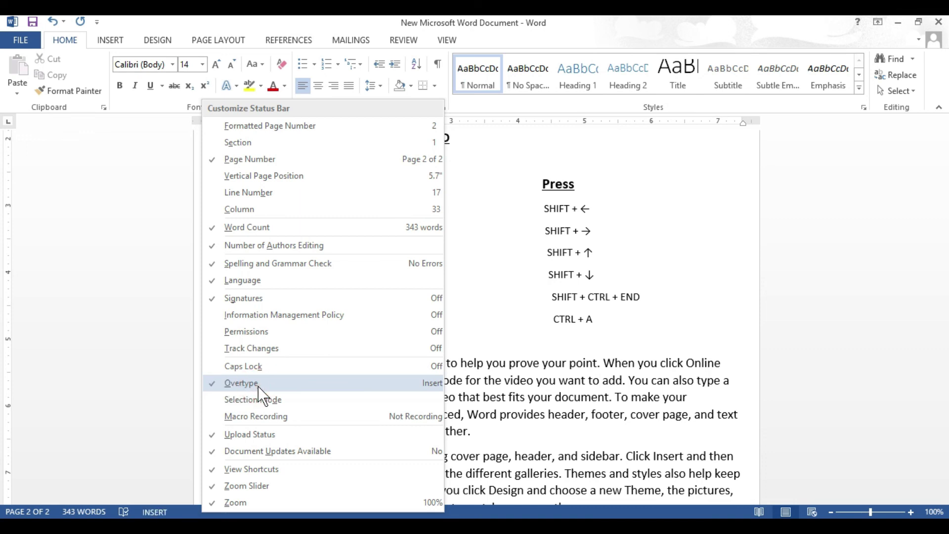
{"action": "left_click", "coordinate": [152, 385]}
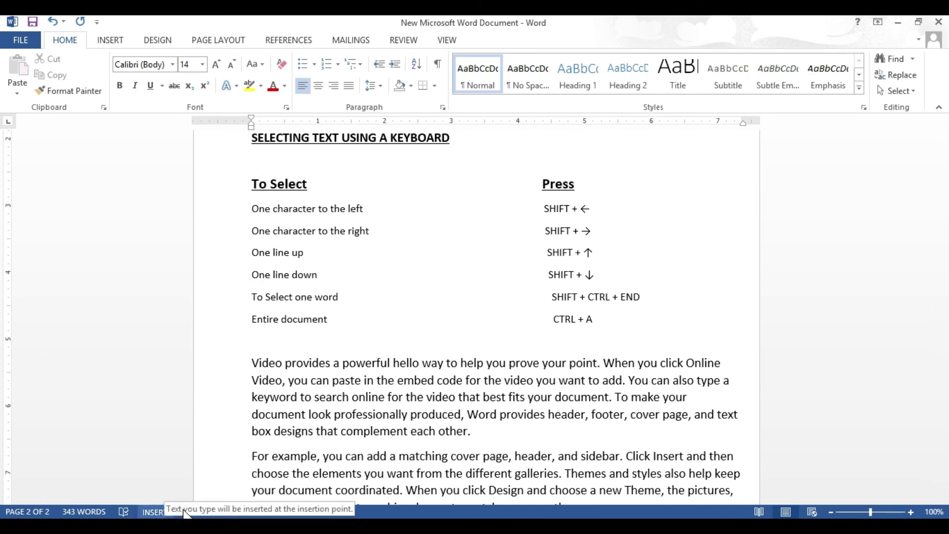
- Insert "hello" after "online" in the third body line and separate the two words with a space
{"action": "left_click", "coordinate": [389, 396]}
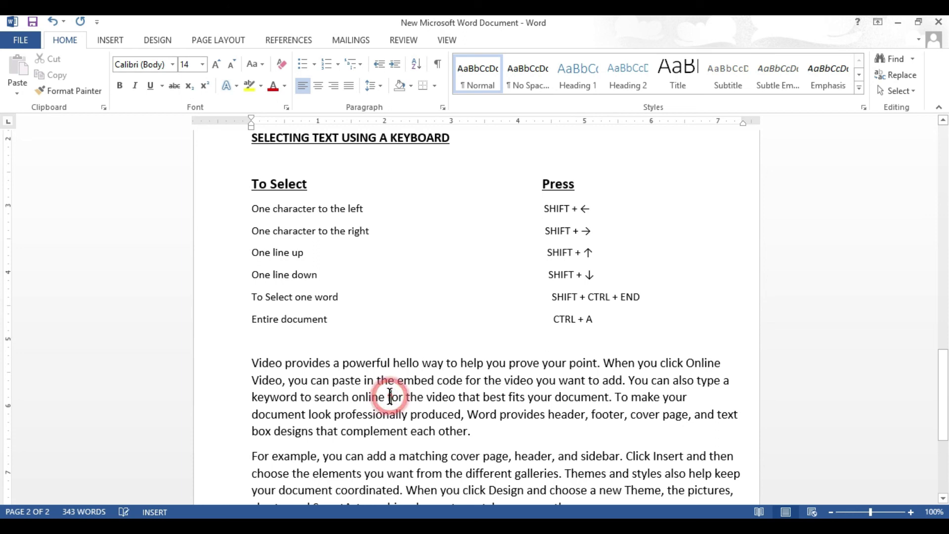
{"action": "left_click", "coordinate": [386, 397]}
{"action": "type", "text": "hel"}
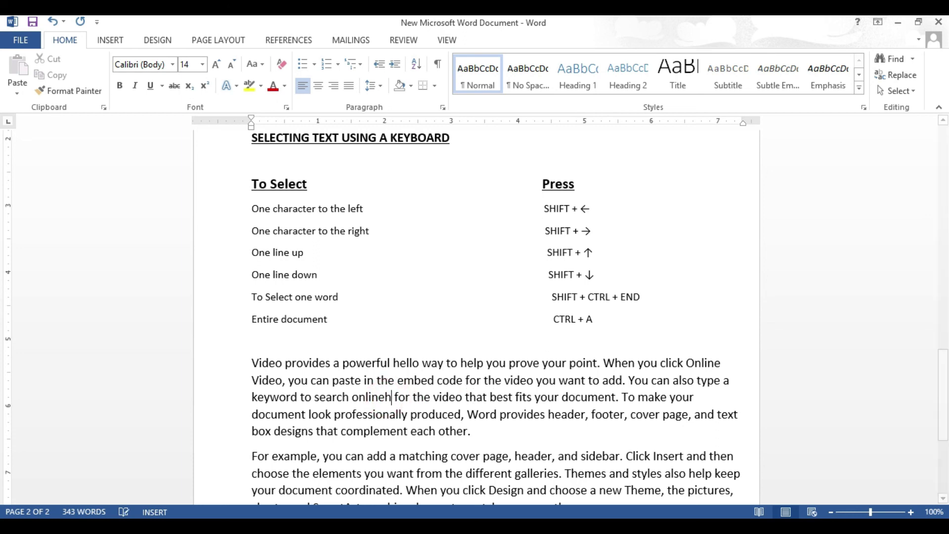
{"action": "type", "text": "lo"}
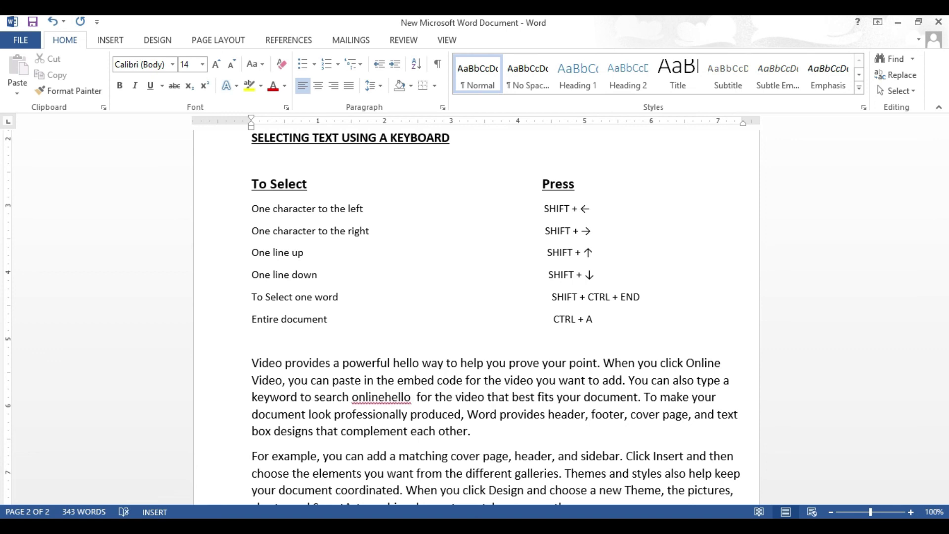
{"action": "left_click", "coordinate": [385, 398]}
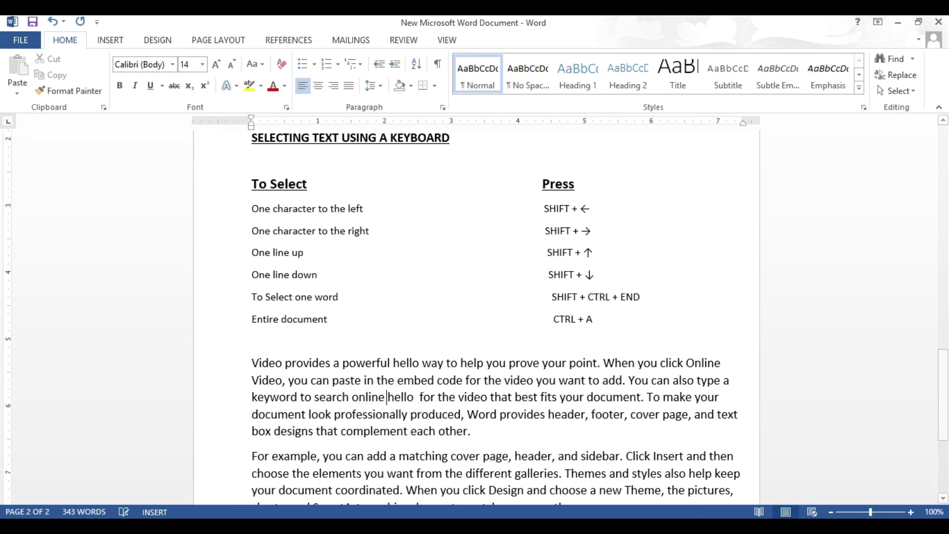
- Switch to Overtype mode and write "hello" over the text starting at "for" after "embed code"
{"action": "left_click", "coordinate": [153, 512]}
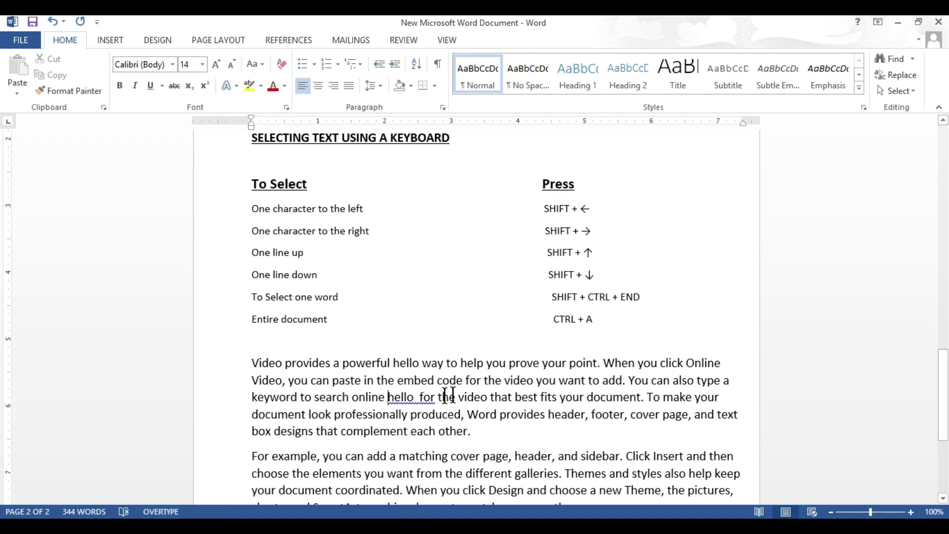
{"action": "left_click", "coordinate": [464, 381]}
{"action": "type", "text": "her"}
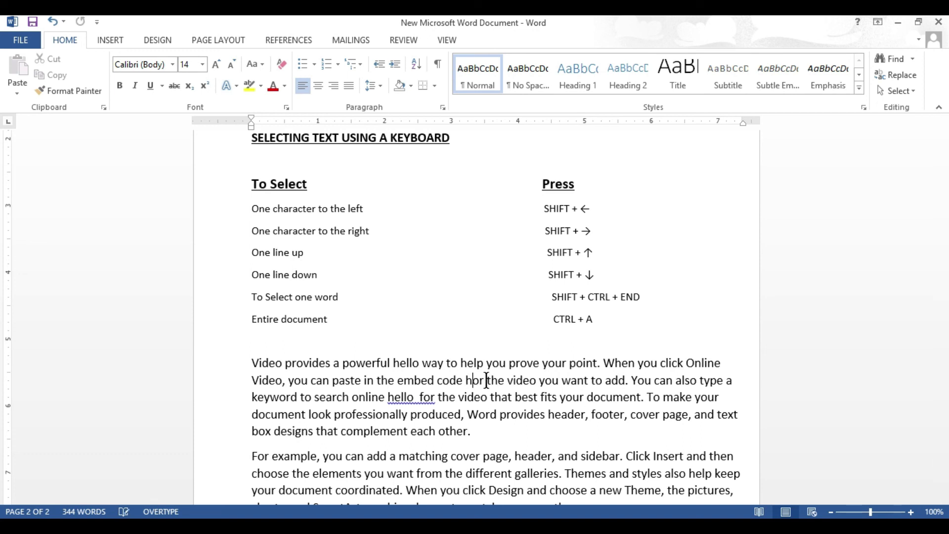
{"action": "key", "text": "BackSpace"}
{"action": "type", "text": "ll"}
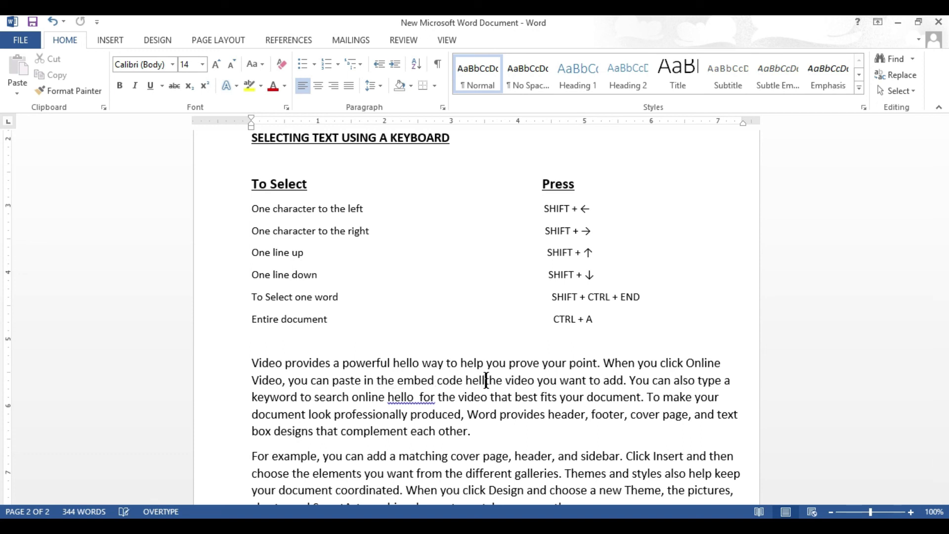
{"action": "type", "text": "o"}
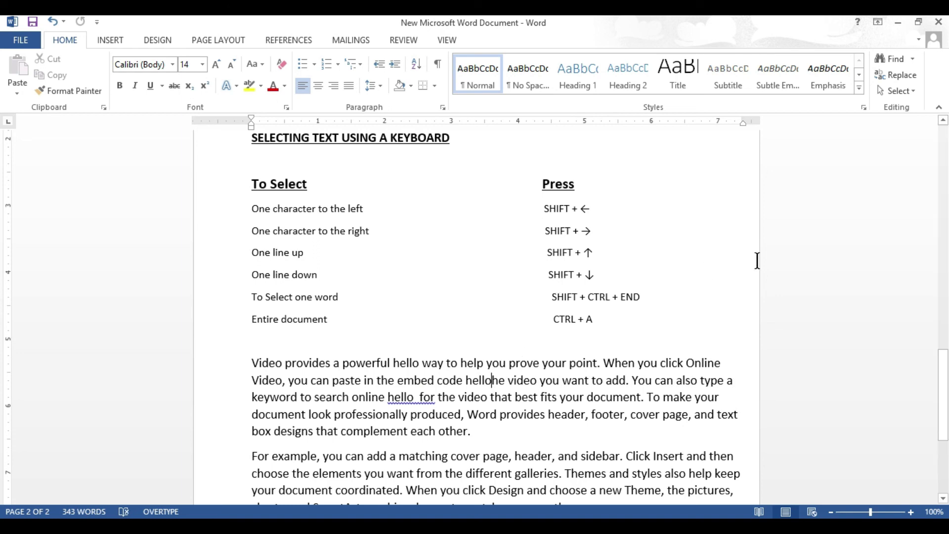
- Continue overtyping after "hello" in the second body line with the words "good morning" followed by a space
{"action": "type", "text": " g"}
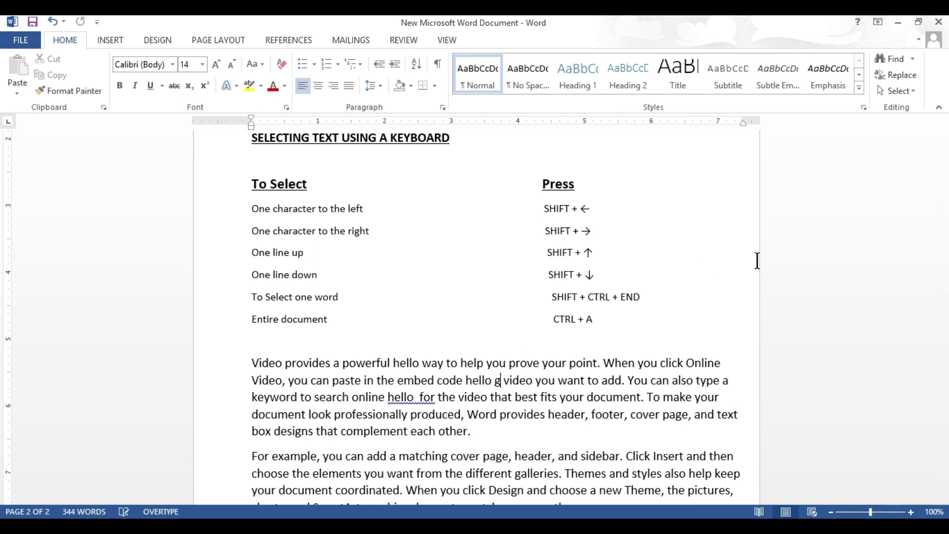
{"action": "type", "text": "ood "}
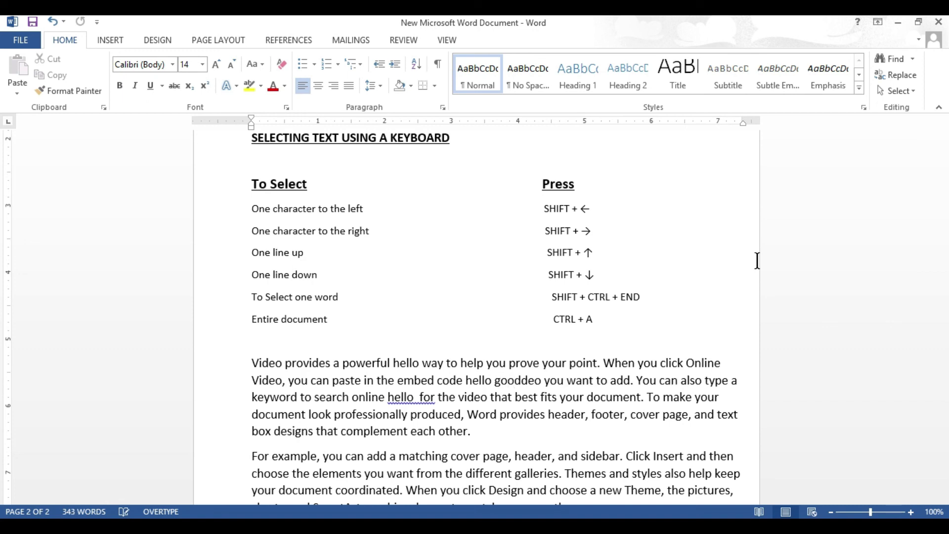
{"action": "type", "text": "mornin"}
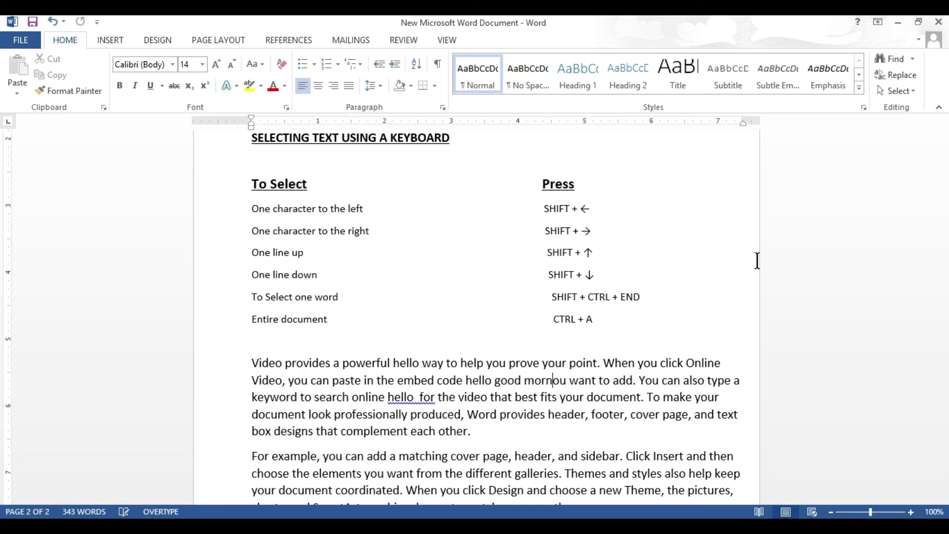
{"action": "type", "text": "g"}
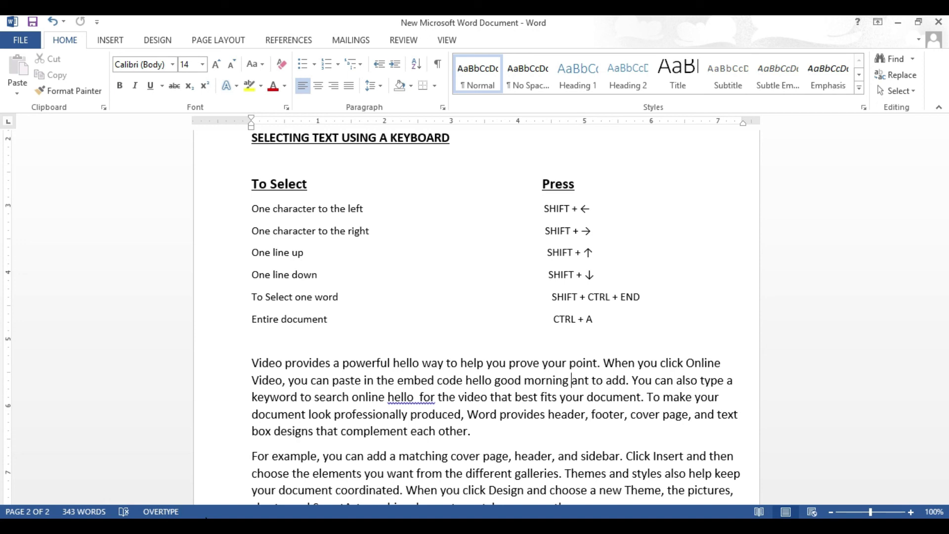
- Review the status bar customization options, including the Overtype entry, and close the list without changing anything
{"action": "right_click", "coordinate": [205, 514]}
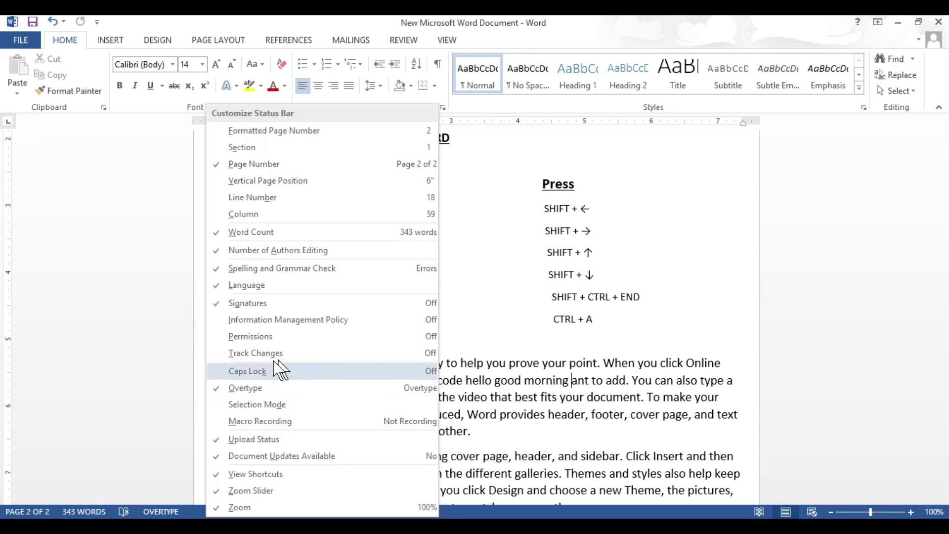
{"action": "left_click", "coordinate": [156, 379]}
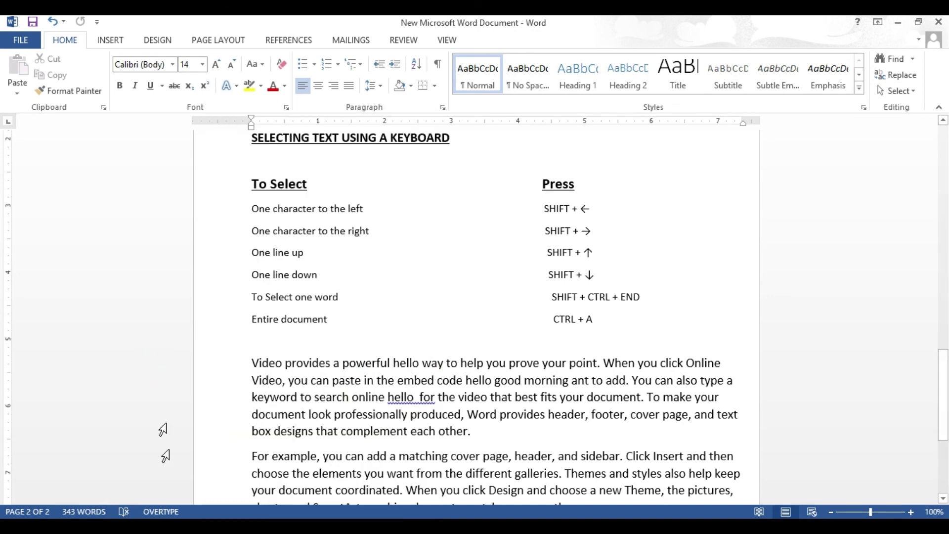